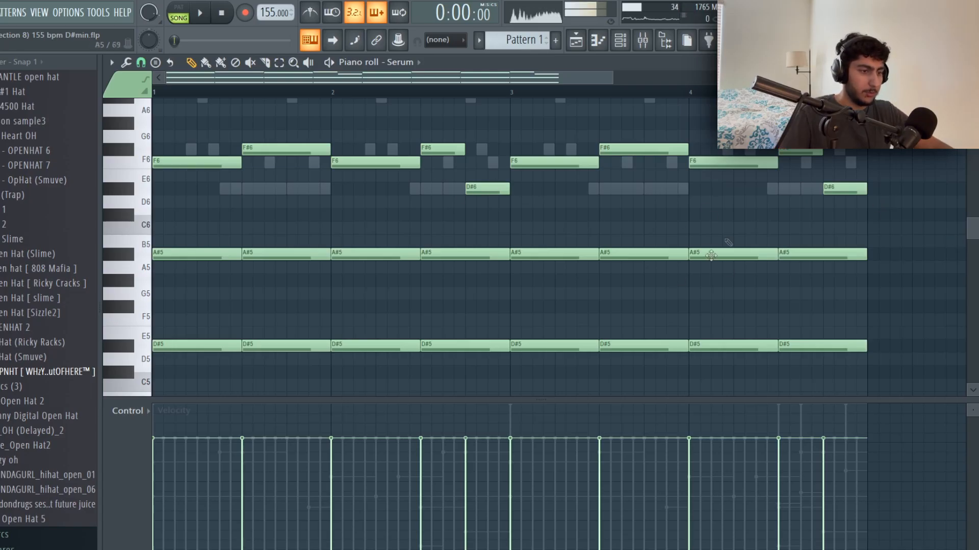
- Try the upper F6, F#6 and D#6 notes of the Serum part one octave lower, return them to their octave and deselect them
drag(877, 195, 340, 104)
key(ctrl+Down)
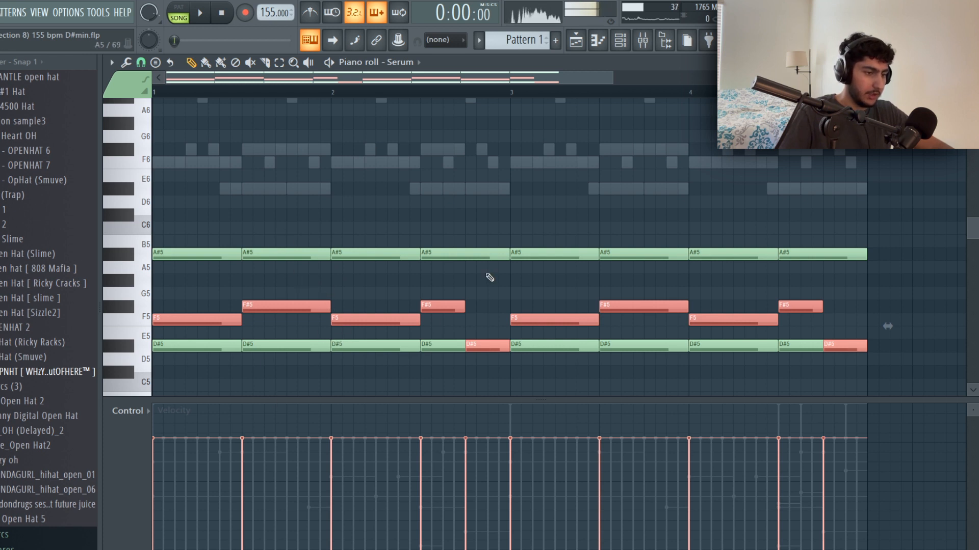
key(ctrl+Up)
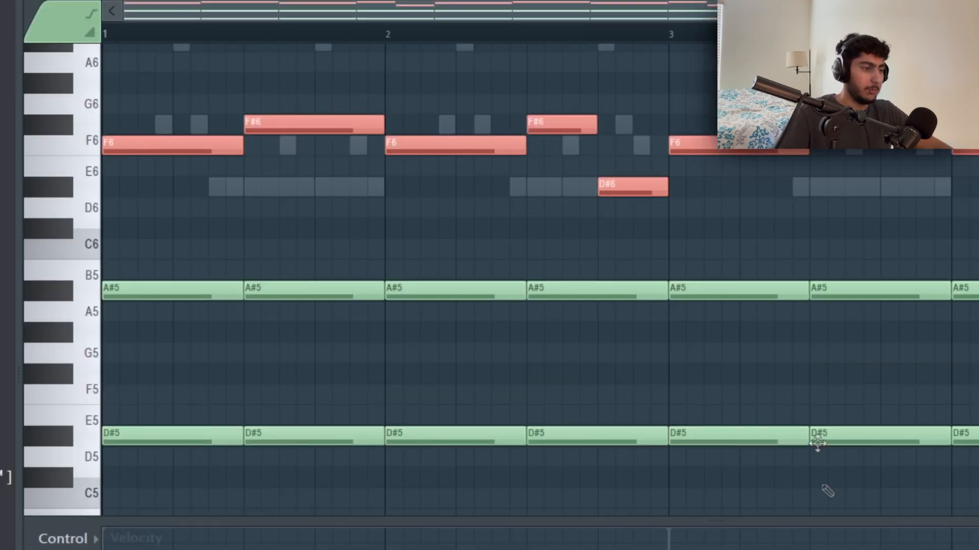
key(ctrl+d)
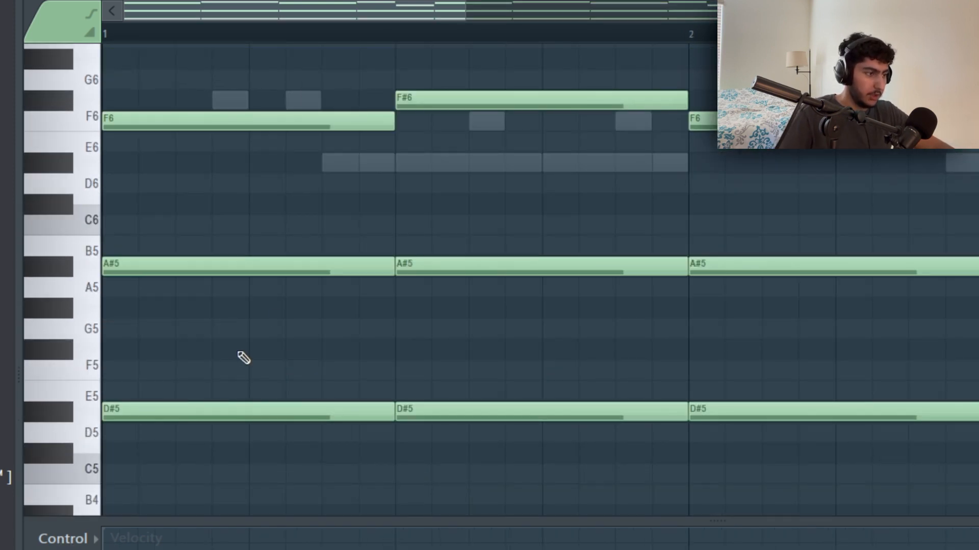
- Lower Serum's upper melody line by an octave again for comparison with the held A#5 and D#5 notes, and move it back up
drag(244, 358, 218, 260)
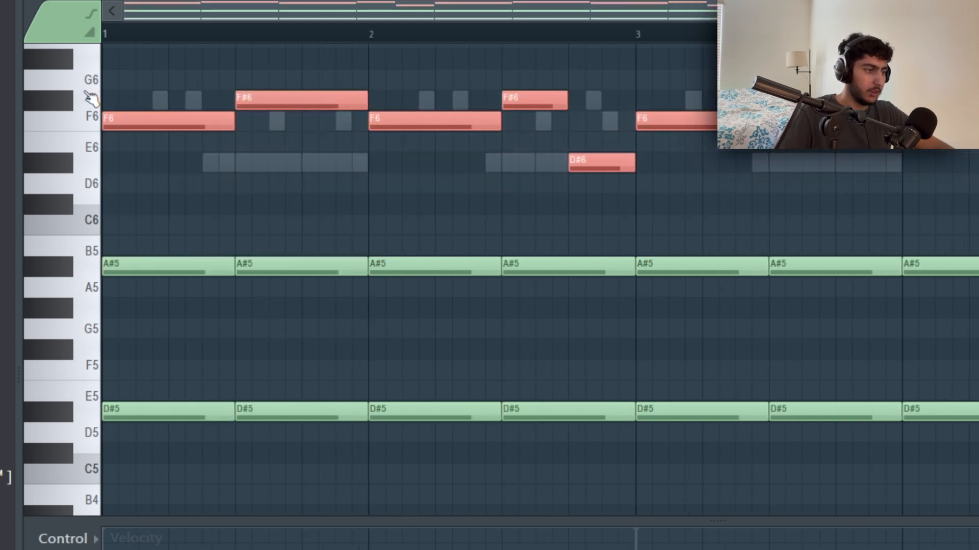
key(ctrl+Down)
scroll(103, 312, up, 3)
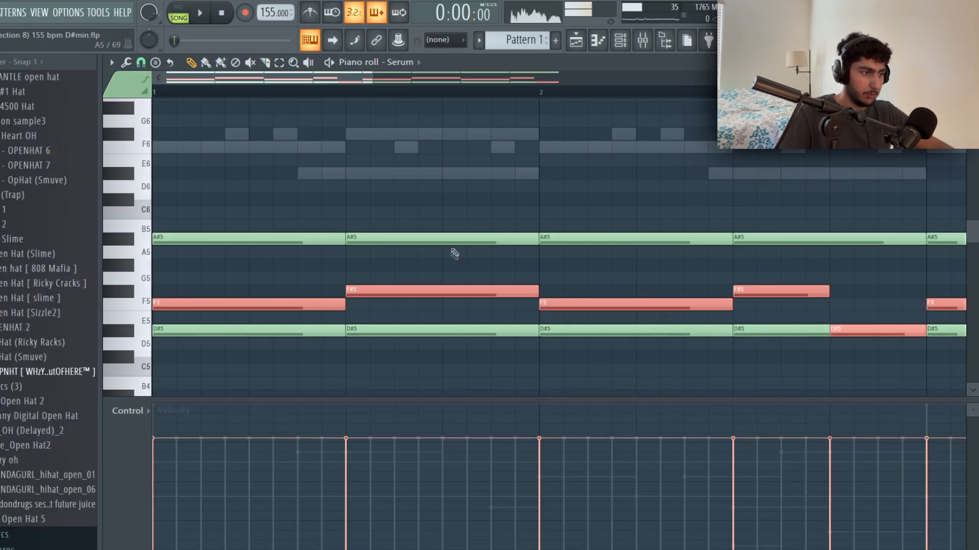
ctrl+scroll(481, 292, down, 3)
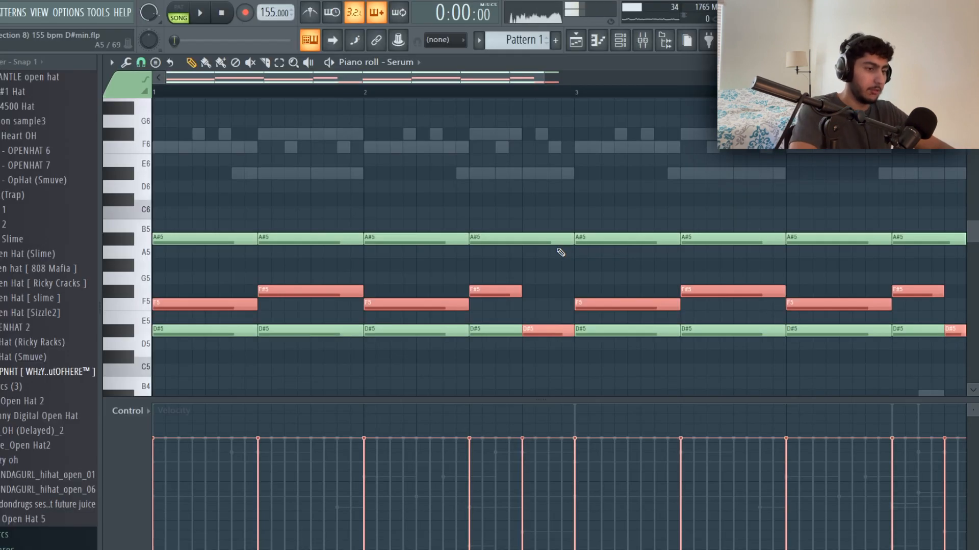
key(ctrl+Up)
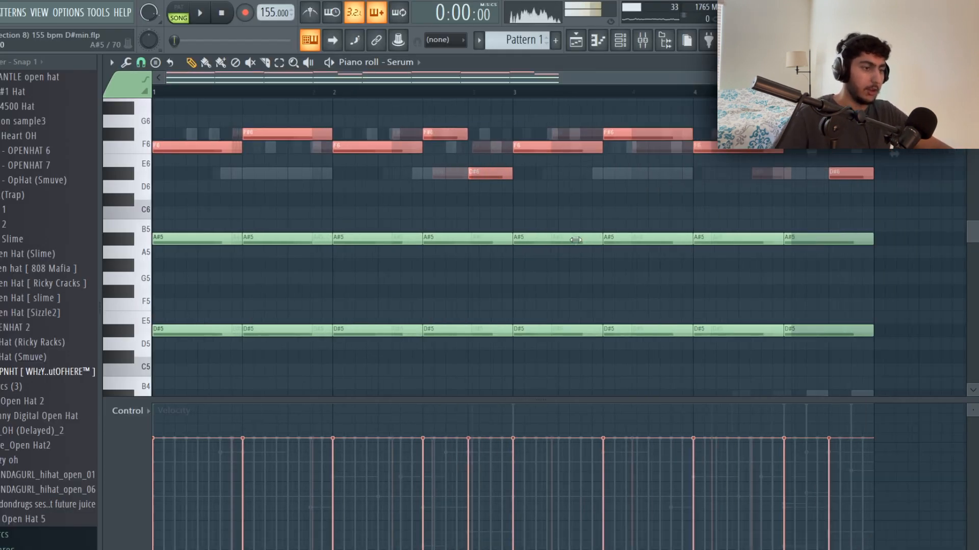
key(ctrl+d)
- Highlight bars 1–2 and bars 3–4 of the Serum pattern in turn, clear the selection and play the pattern
drag(397, 95, 130, 110)
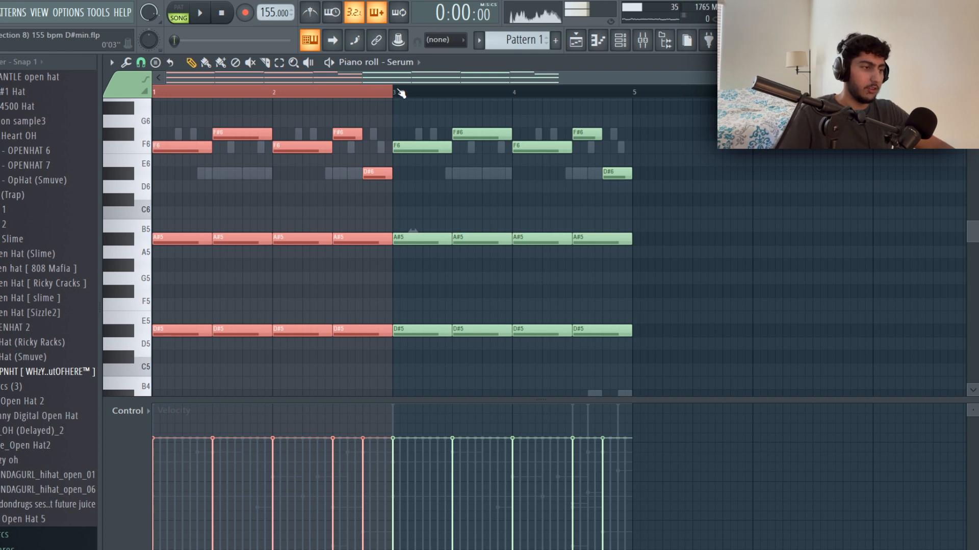
drag(401, 93, 630, 101)
key(ctrl+d)
key(space)
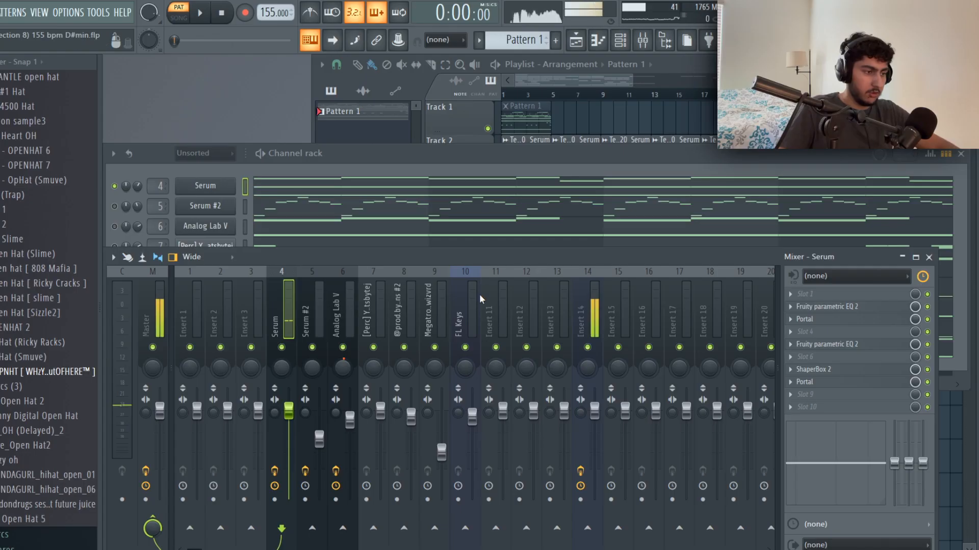
- Inspect the Portal preset and the Fruity parametric EQ 2 curve in the Serum track's effects chain
click(841, 310)
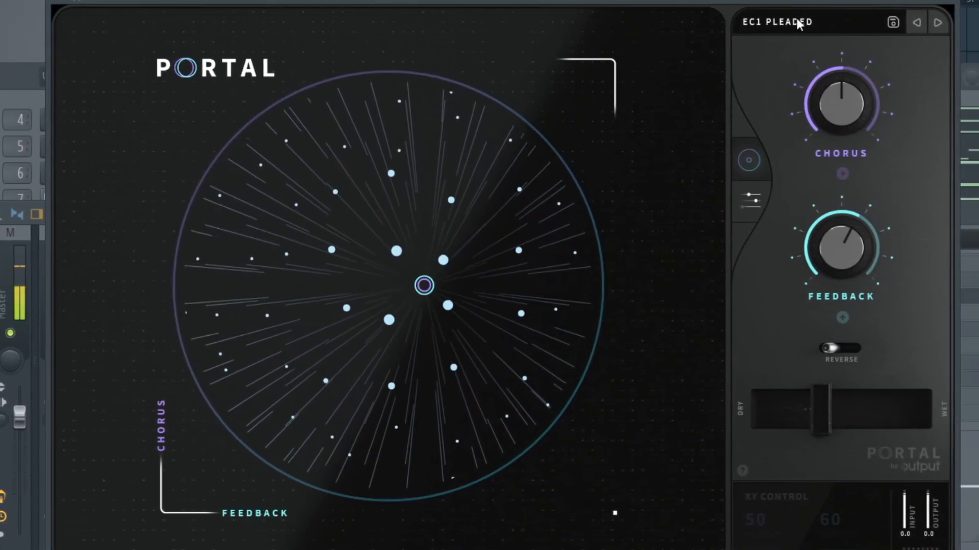
click(796, 21)
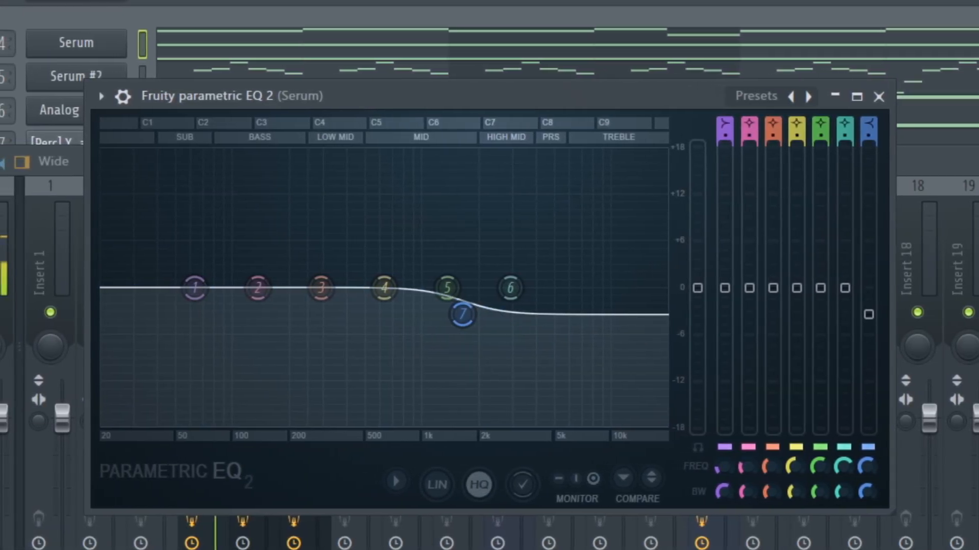
click(878, 96)
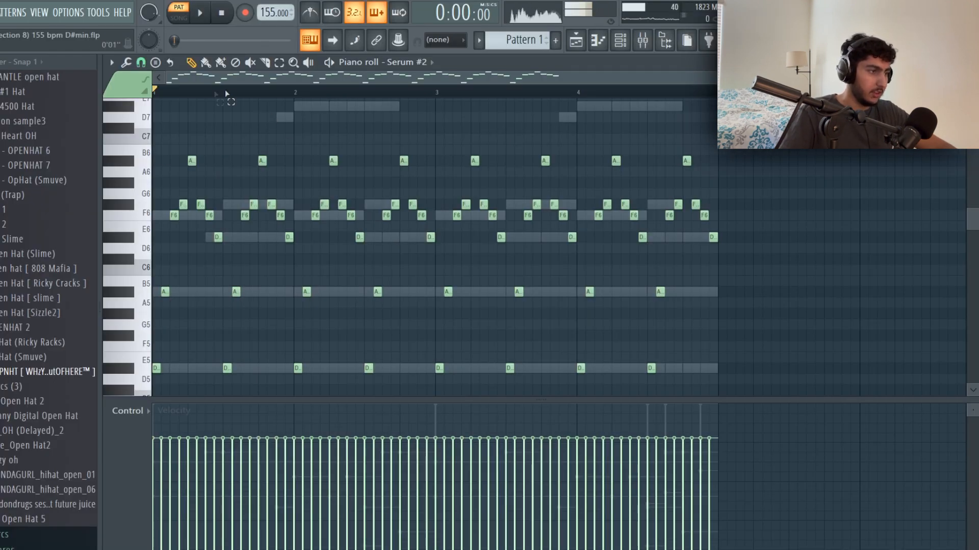
- Highlight the first half bar of the Serum #2 arpeggio to show the repeating figure, and clear the selection
drag(227, 94, 154, 93)
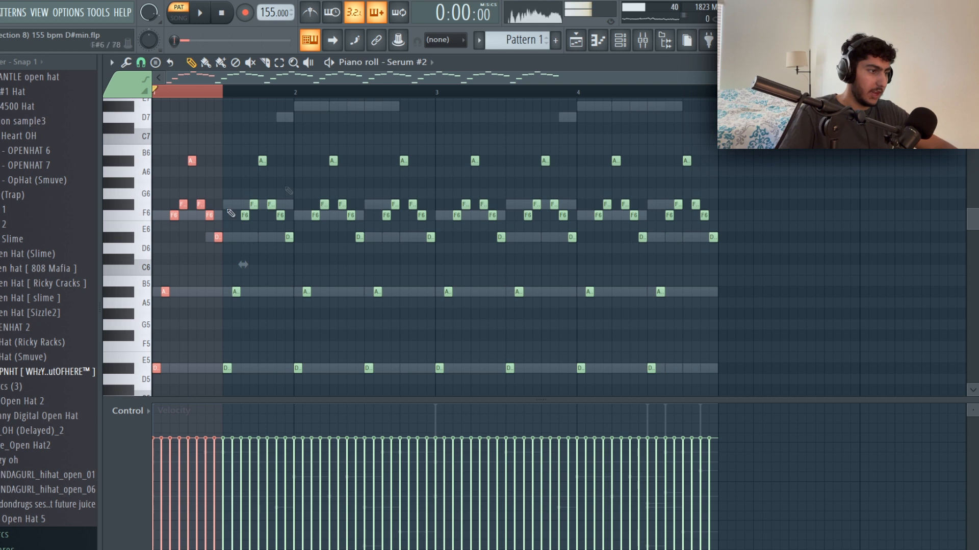
right_click(169, 94)
key(ctrl+a)
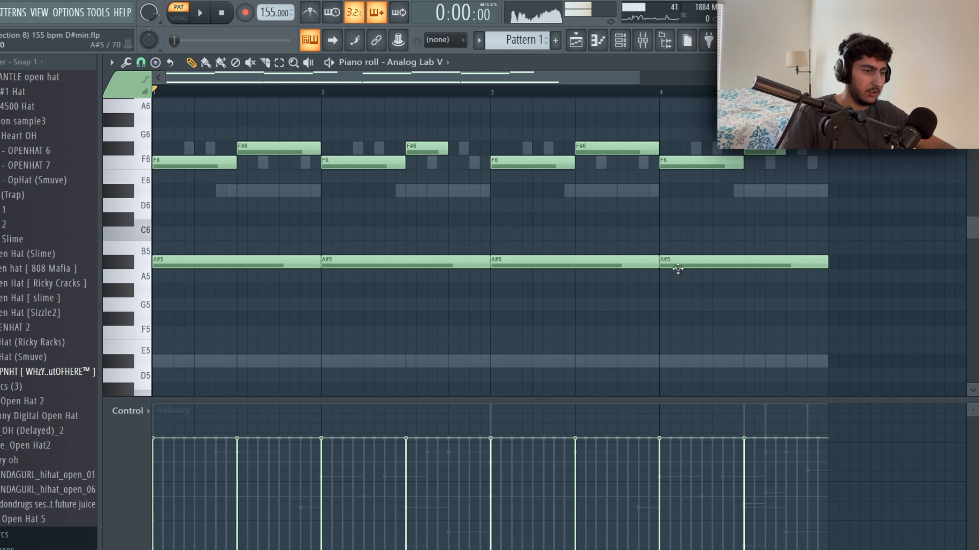
- Highlight all Analog Lab V notes, followed by only the sustained A#5 notes, and clear the selection
scroll(678, 268, up, 3)
drag(843, 336, 209, 158)
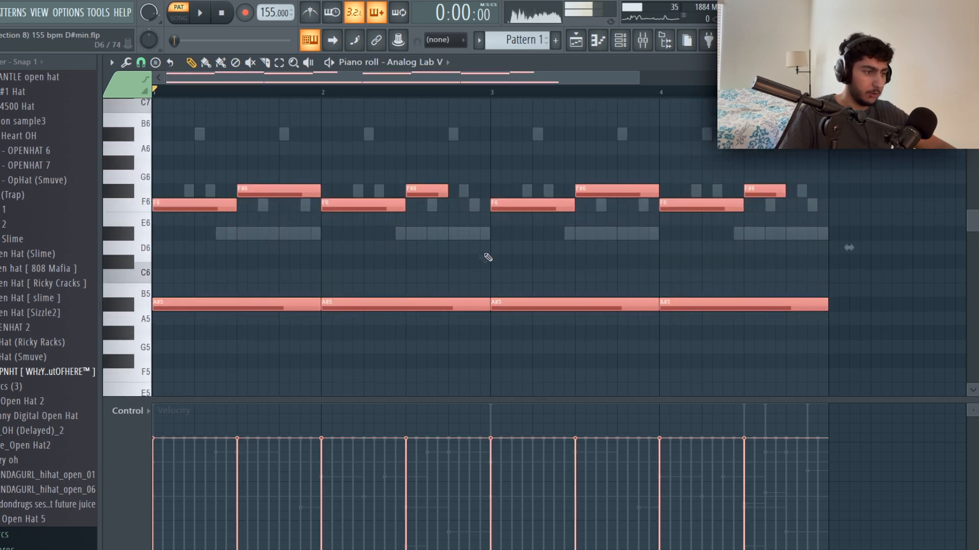
scroll(481, 259, down, 3)
drag(893, 242, 186, 294)
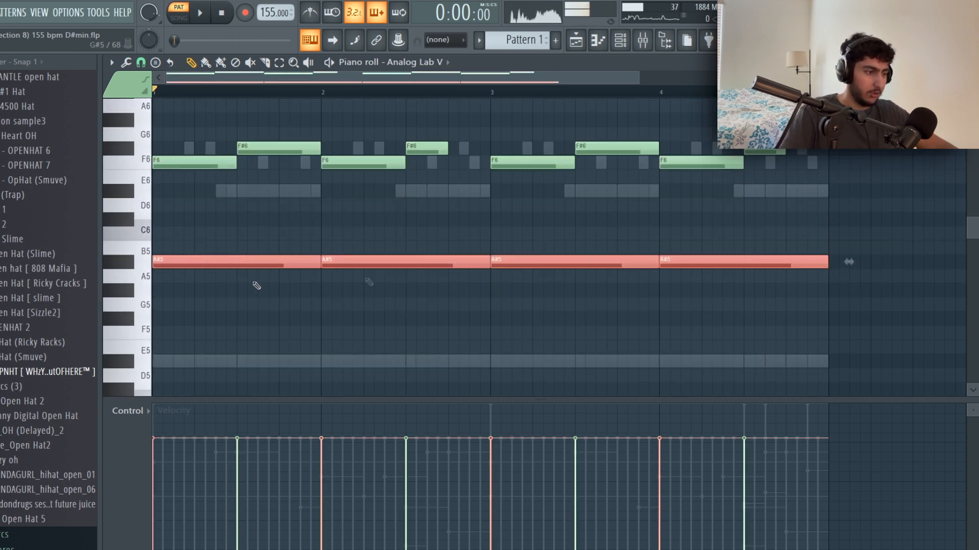
click(587, 305)
- Highlight the alternating F6 and F#6 melody notes of the Analog Lab V part and clear the selection
scroll(695, 283, up, 6)
drag(841, 286, 174, 189)
scroll(291, 260, up, 1)
scroll(314, 255, down, 1)
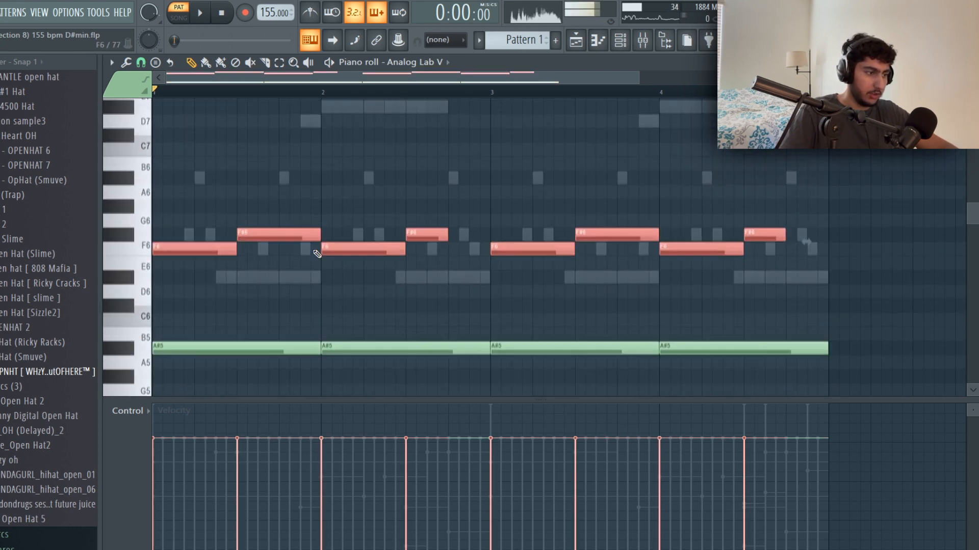
ctrl+click(808, 255)
scroll(809, 255, down, 2)
scroll(445, 240, up, 1)
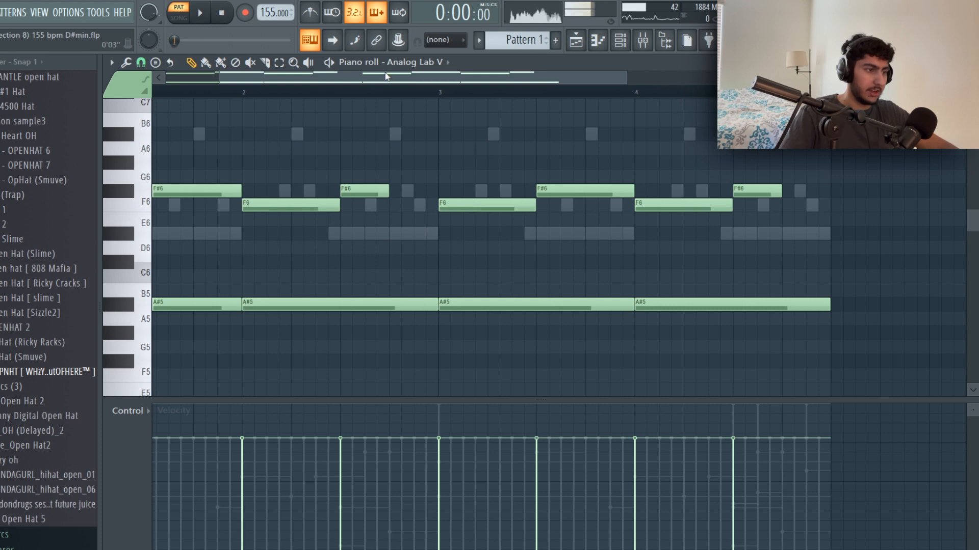
- Play back the Analog Lab V part and the Yeat Bell percussion part
drag(385, 78, 311, 80)
scroll(448, 212, up, 1)
scroll(459, 215, down, 1)
key(space)
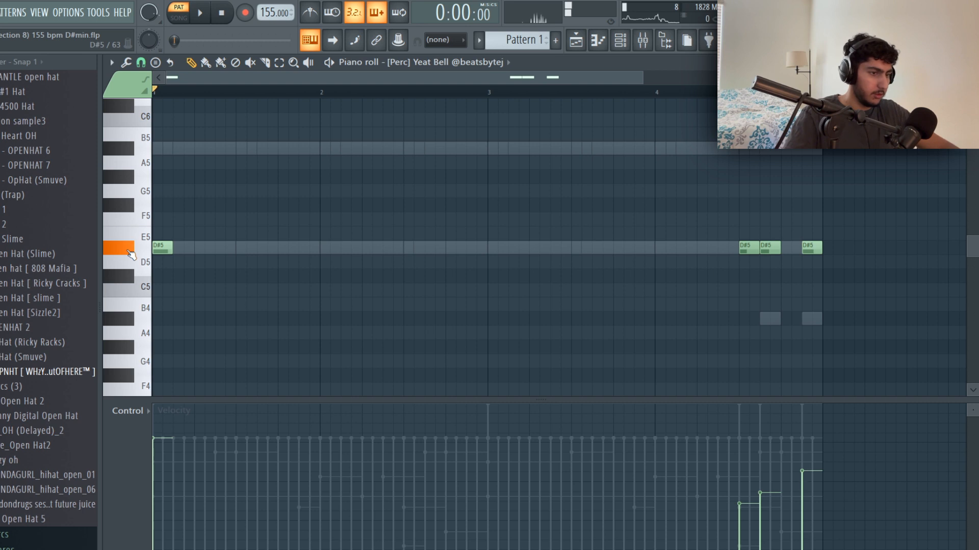
key(space)
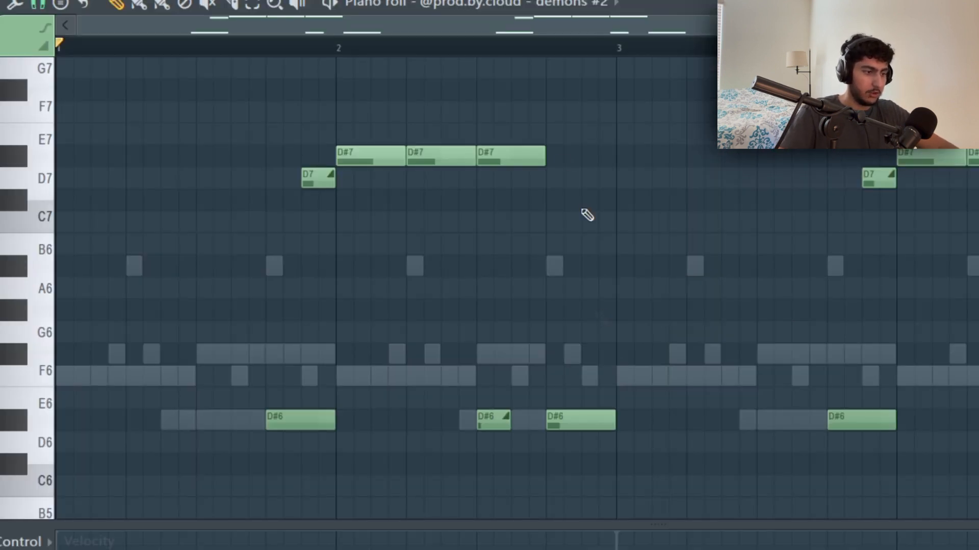
- Highlight the bar 2 notes of the demons #2 part, clear the selection, and play the part while reviewing its notes
drag(481, 197, 364, 149)
drag(544, 382, 392, 296)
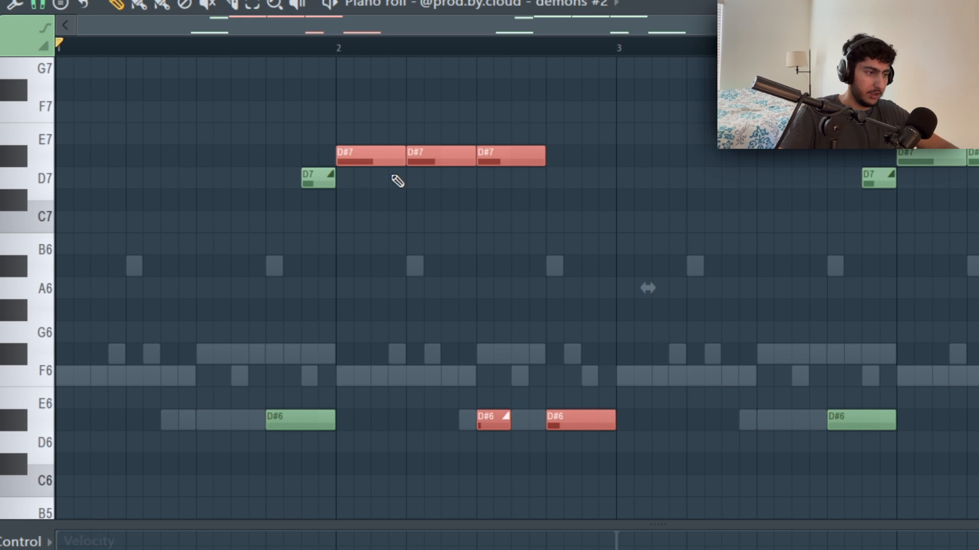
click(409, 212)
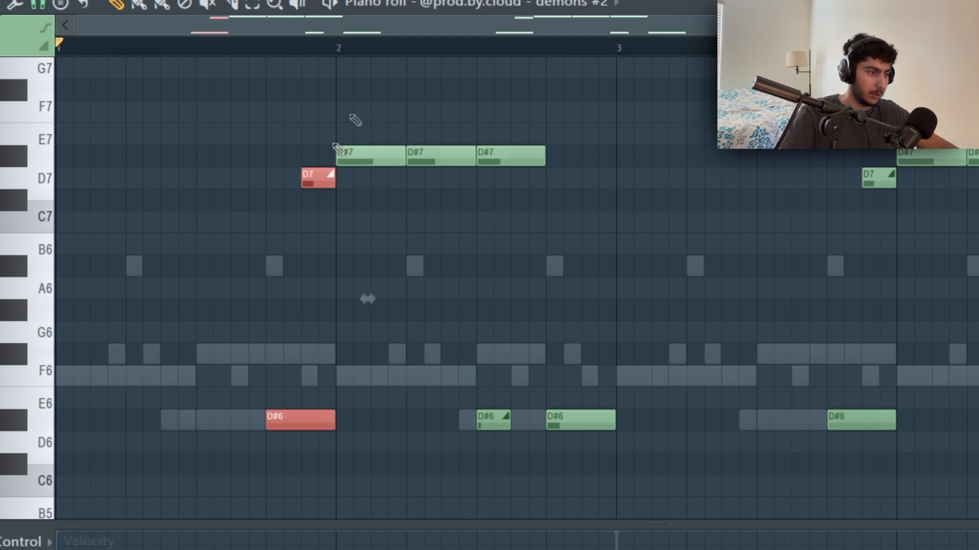
key(space)
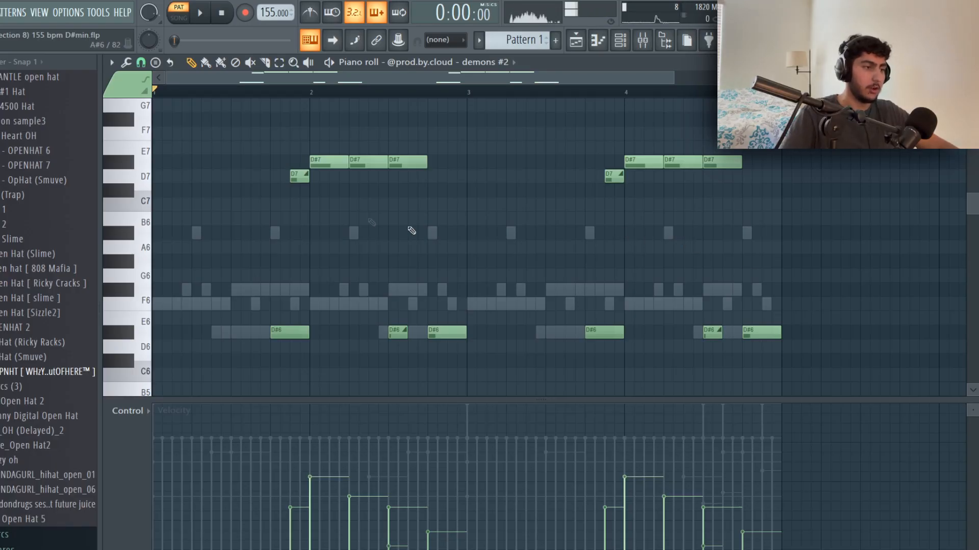
drag(498, 368, 477, 133)
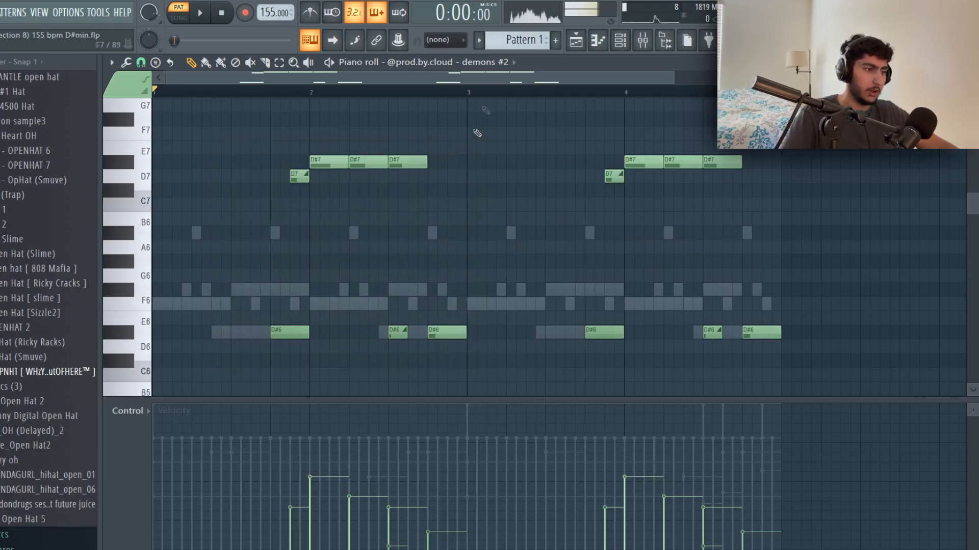
scroll(796, 224, down, 2)
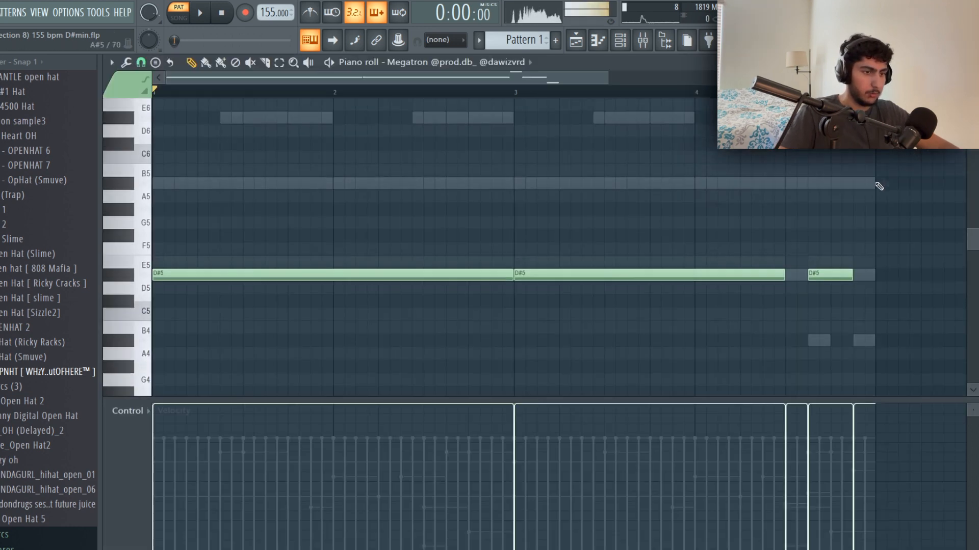
- Highlight the short D# notes in different octaves at the end of bar 4 in the Megatron part, and clear the selection
scroll(875, 186, down, 4)
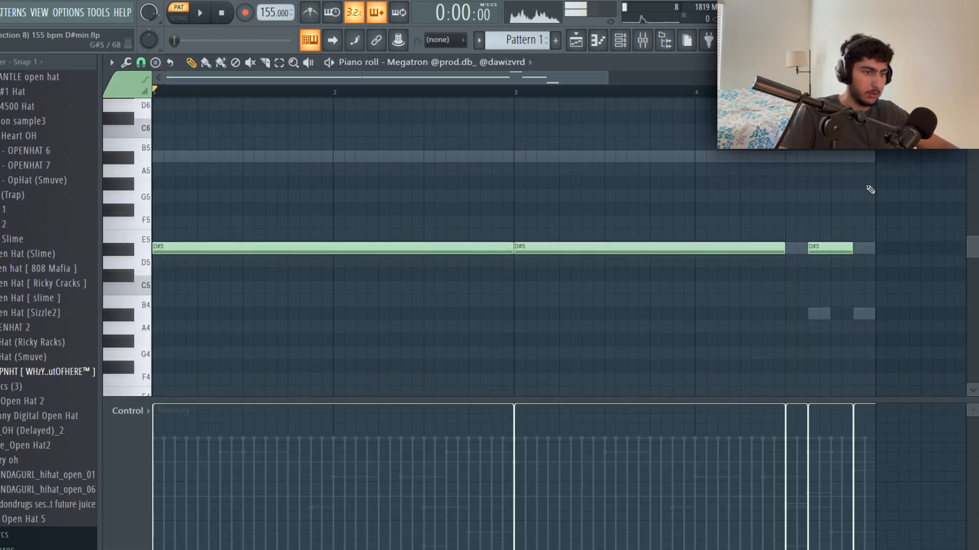
scroll(877, 187, down, 2)
scroll(877, 187, down, 2)
scroll(723, 198, up, 1)
drag(723, 189, 632, 199)
scroll(638, 196, up, 3)
scroll(641, 191, down, 1)
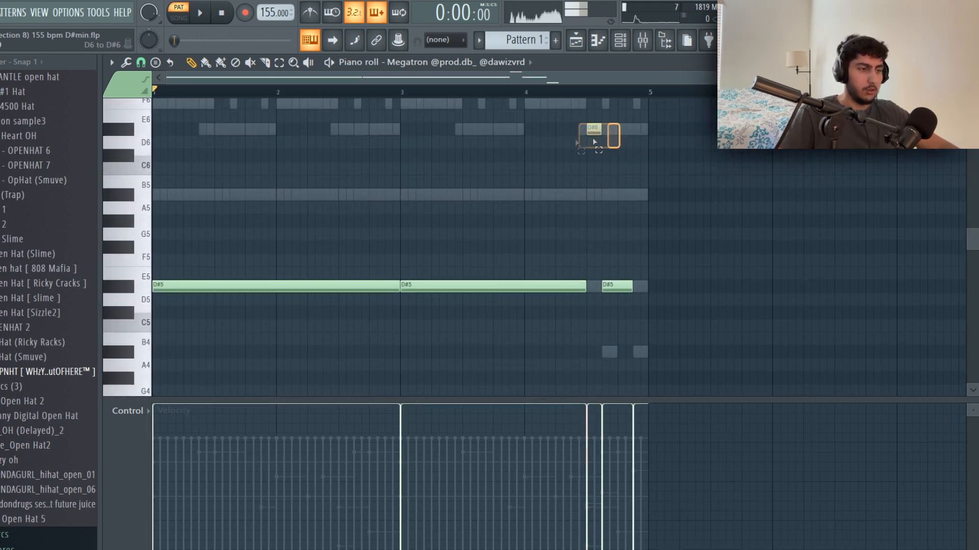
ctrl+shift+click(623, 287)
scroll(674, 292, down, 5)
ctrl+shift+click(639, 248)
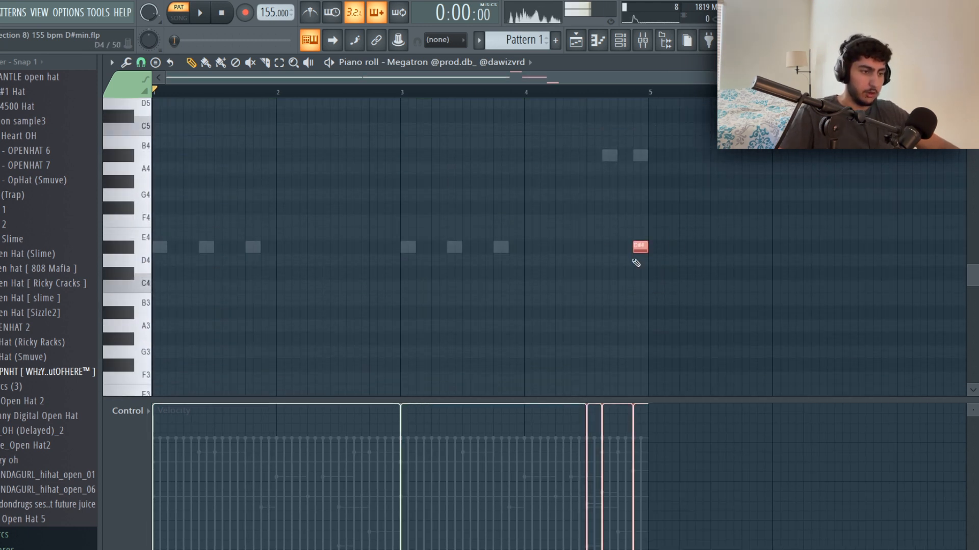
scroll(669, 280, up, 5)
ctrl+click(696, 255)
scroll(642, 214, down, 6)
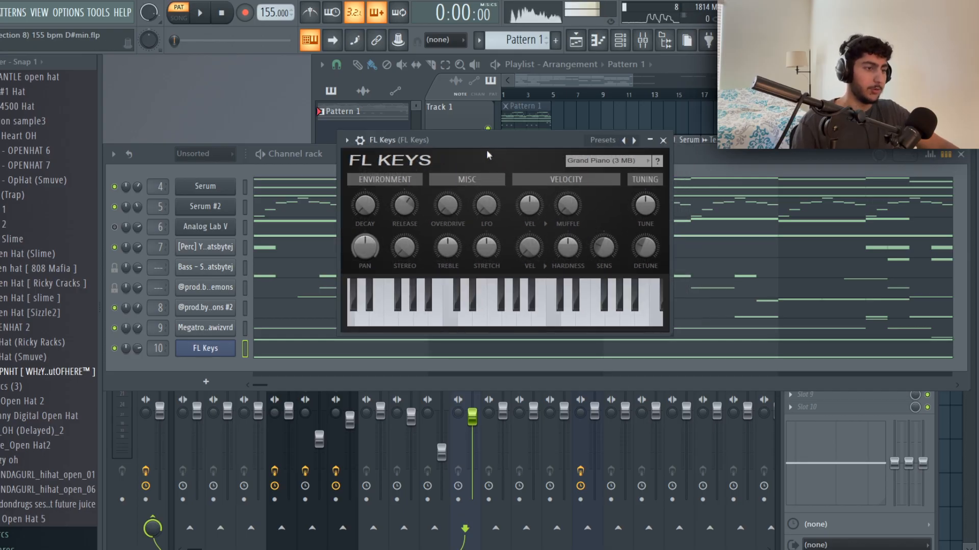
- Open the FL Keys notes, examine the sustained D#3 and D#2 octaves across the four bars, and play the part
key(F7)
ctrl+right_click(456, 240)
scroll(586, 223, down, 2)
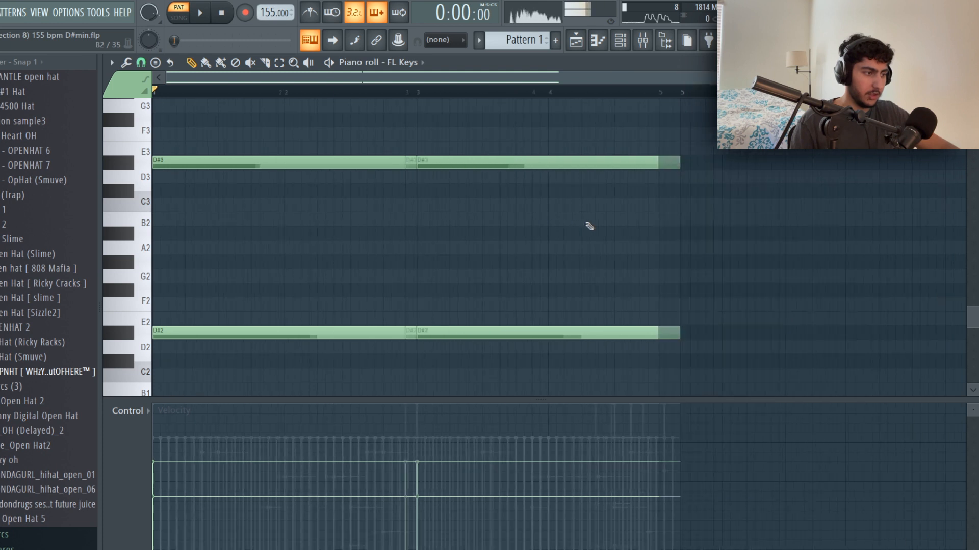
scroll(589, 226, down, 2)
scroll(197, 273, up, 4)
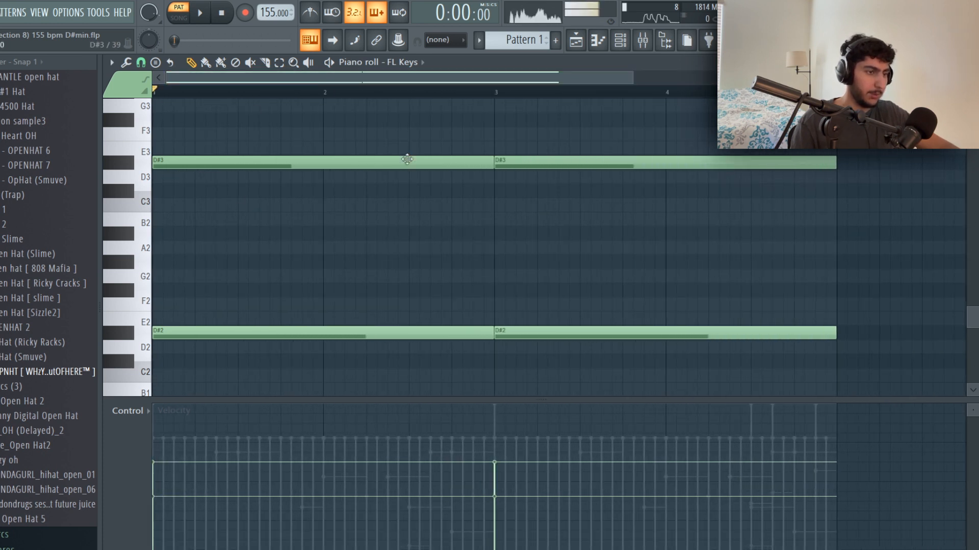
scroll(413, 159, down, 1)
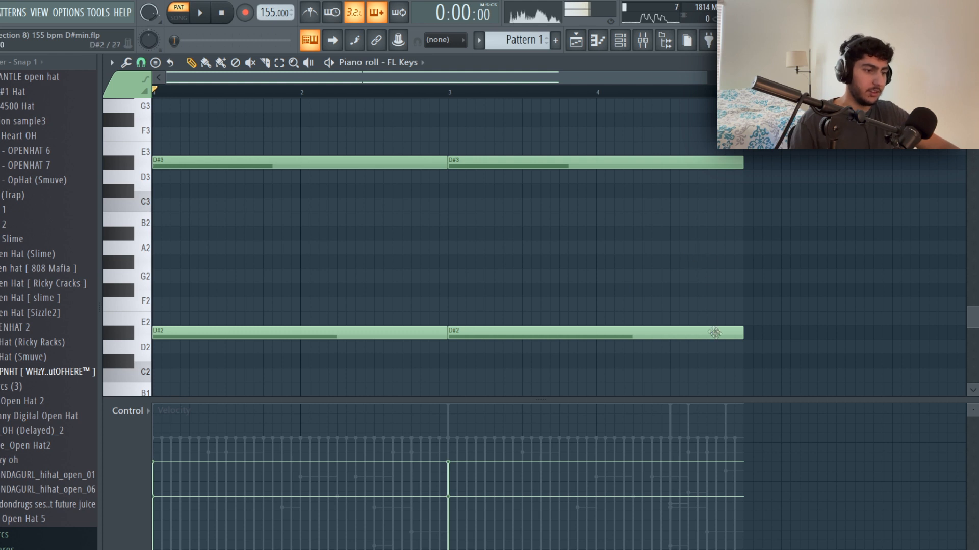
scroll(715, 333, up, 1)
key(space)
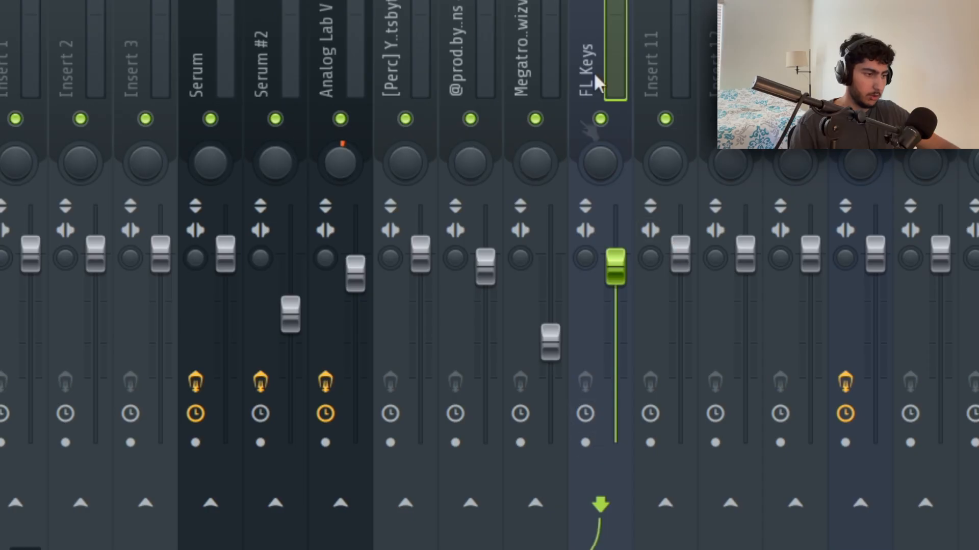
- Arm the Serum, Serum #2 and Analog Lab V mixer tracks for recording
click(313, 35)
click(180, 474)
click(260, 443)
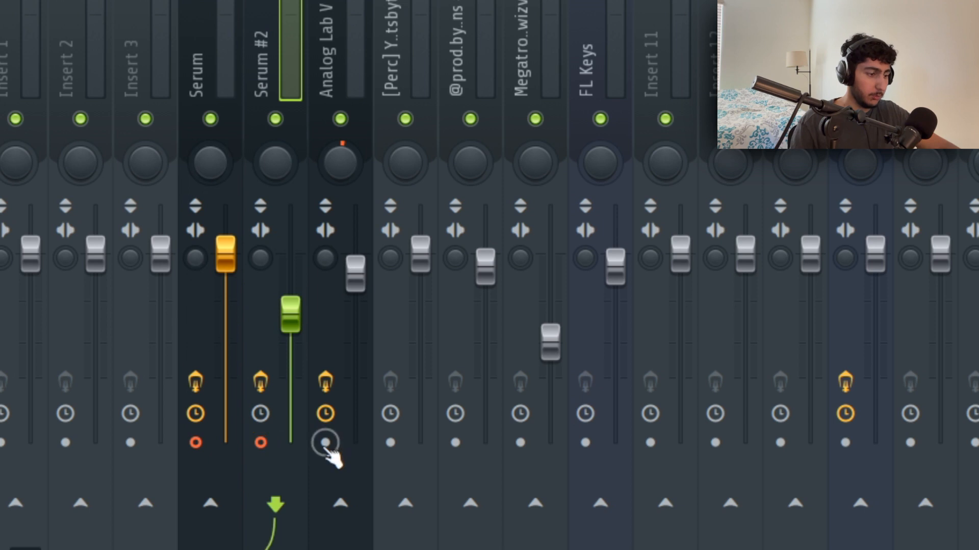
click(325, 442)
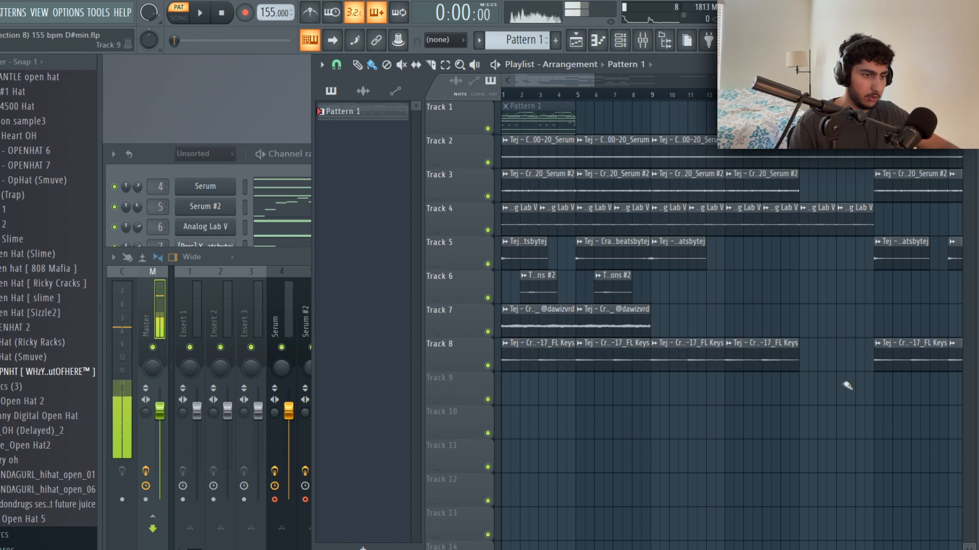
- Highlight the recorded audio clips on playlist tracks 2 to 8, and clear the selection
drag(847, 385, 505, 135)
click(770, 441)
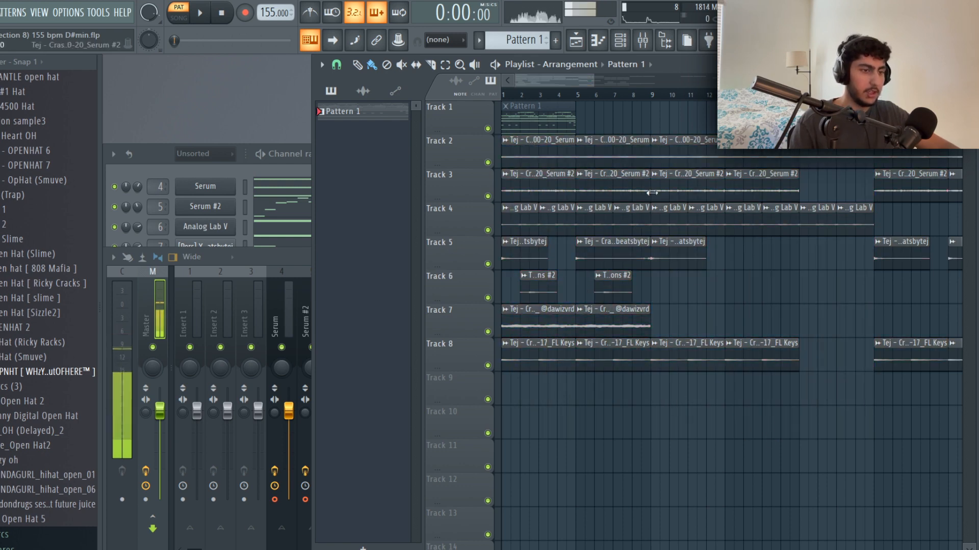
scroll(656, 192, down, 2)
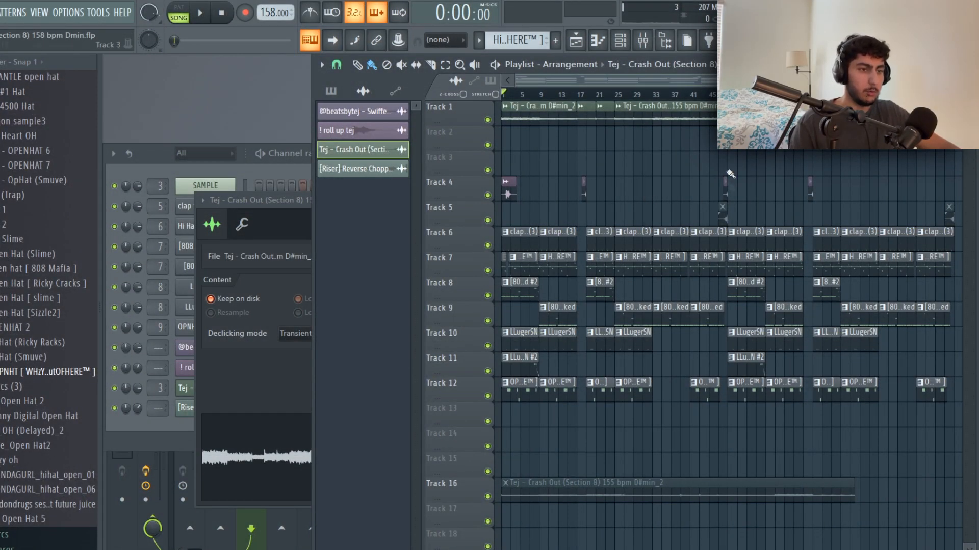
- Open the Crash Out melody clip's sample settings on Track 1, load the sample into Edison, and send it from Edison to the playlist
scroll(532, 85, up, 5)
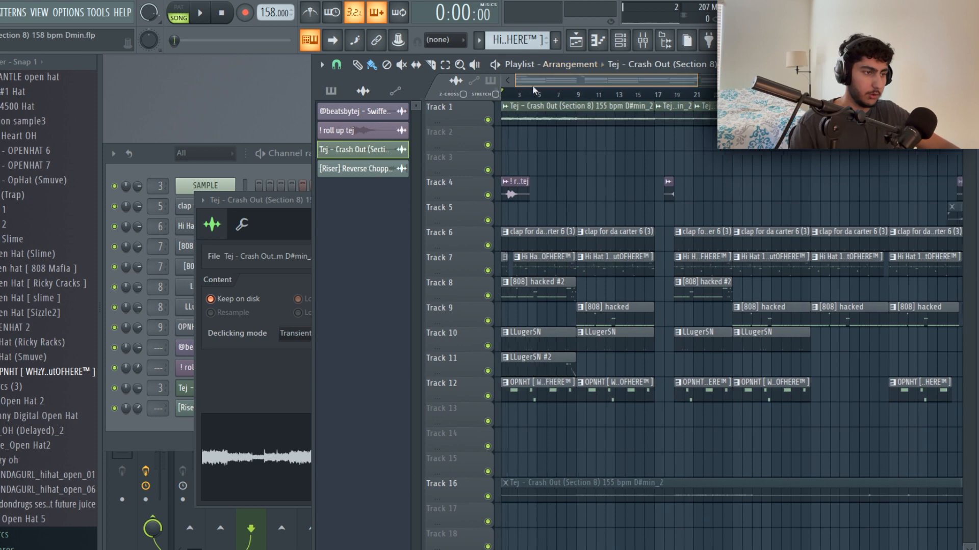
double_click(589, 108)
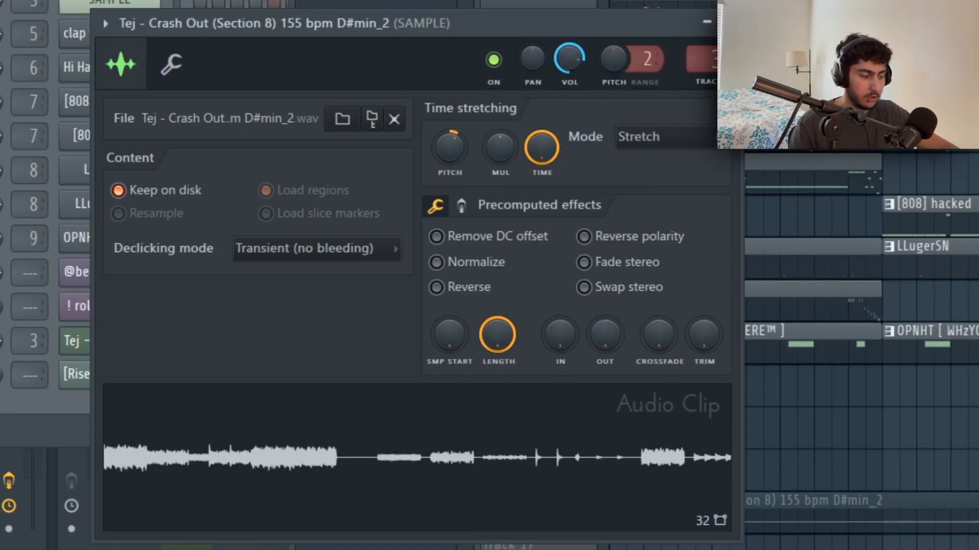
click(372, 118)
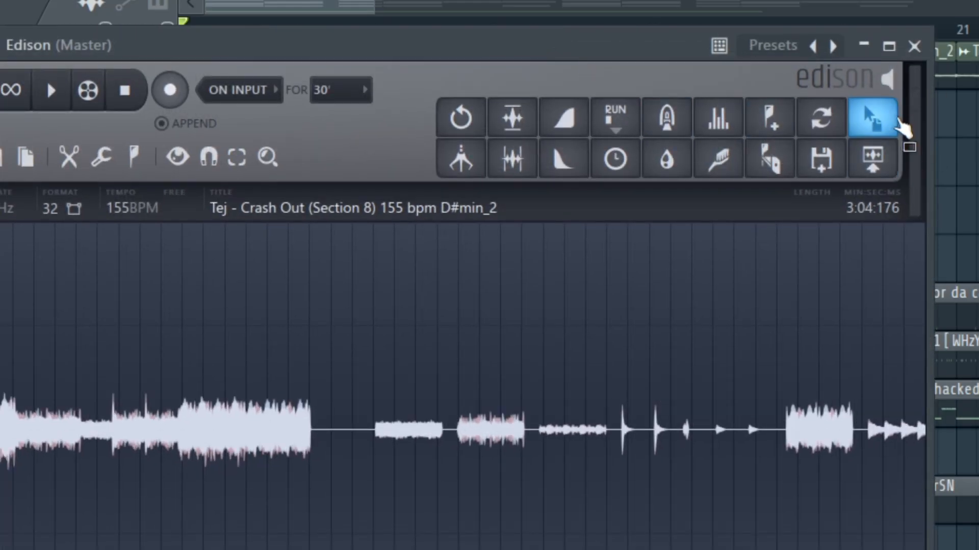
drag(900, 127, 541, 342)
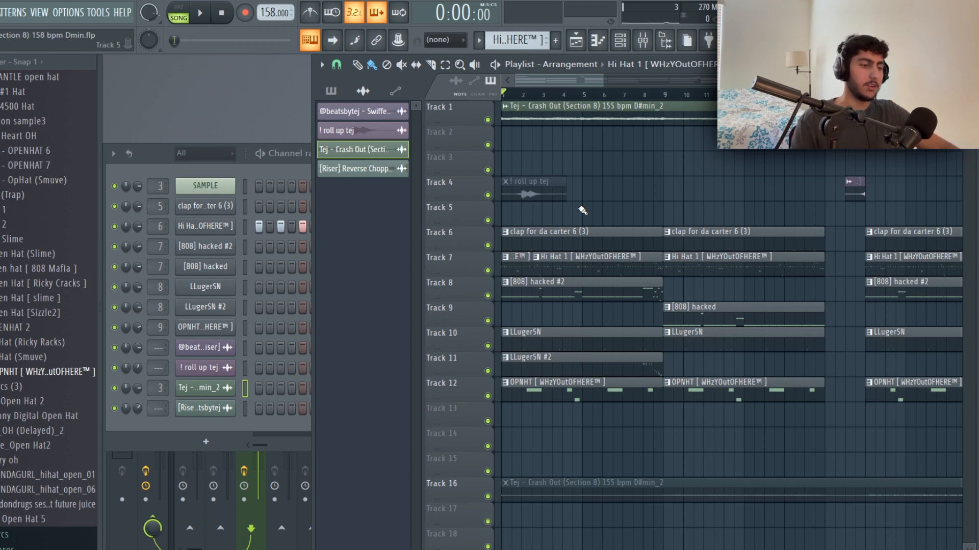
- Open the clap for da carter 6 (3) part and examine its C5 clap notes across the eight bars
mouse_move(595, 222)
mouse_down()
mouse_move(633, 431)
mouse_move(594, 222)
mouse_up()
drag(470, 76, 329, 237)
drag(529, 296, 460, 406)
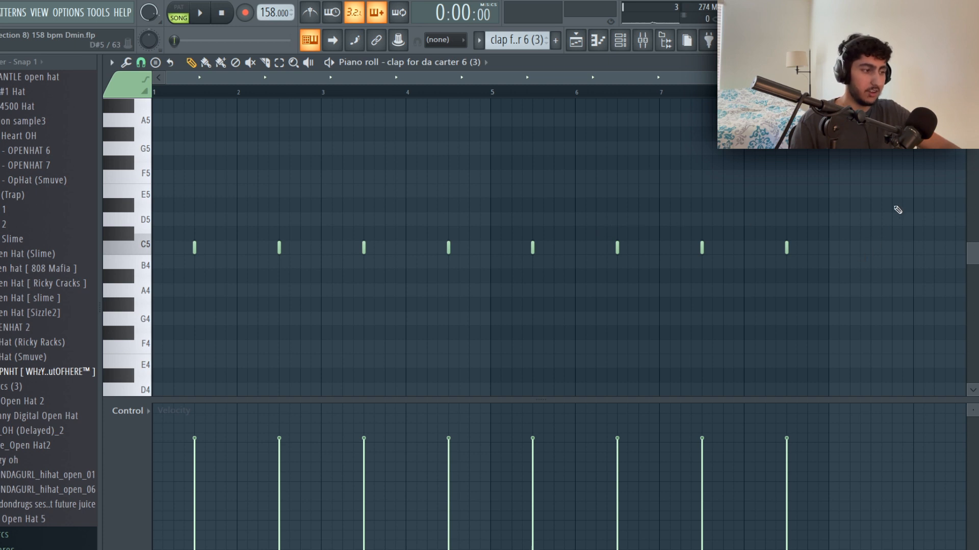
- Highlight the row of C5 notes in the Hi Hat 1 part, and clear the selection
drag(918, 184, 607, 227)
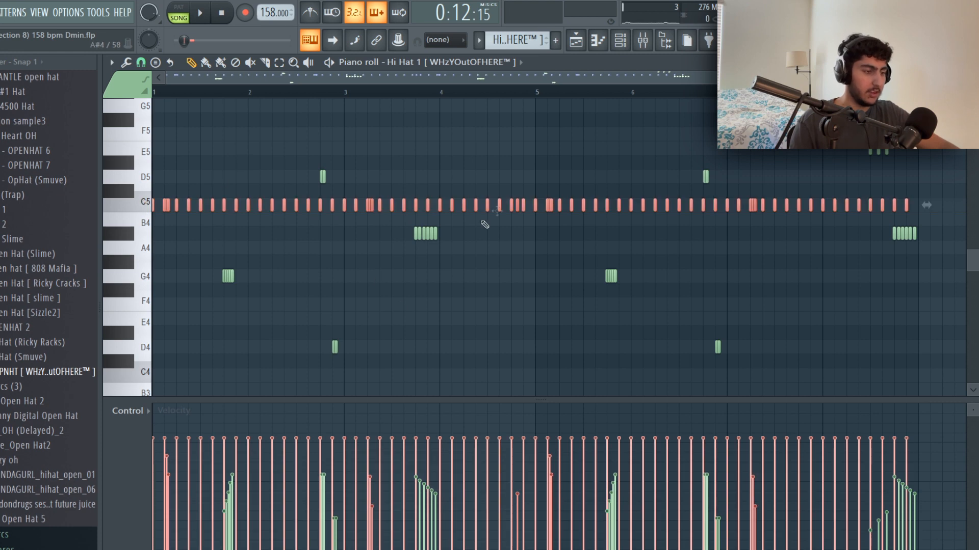
ctrl+click(441, 178)
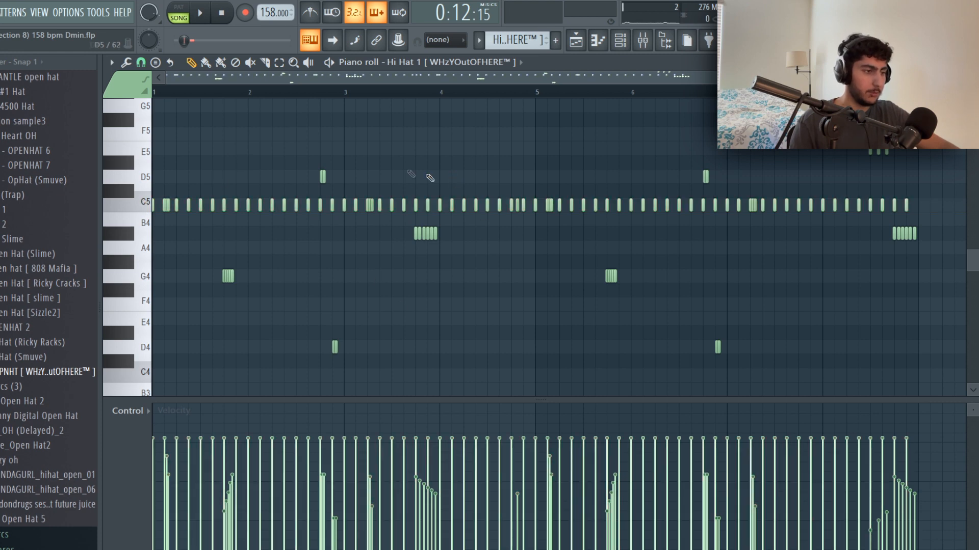
- Set the piano roll snap to 1/3 step and paint a fast hi-hat roll on D#5 at the end of bar 1
click(141, 62)
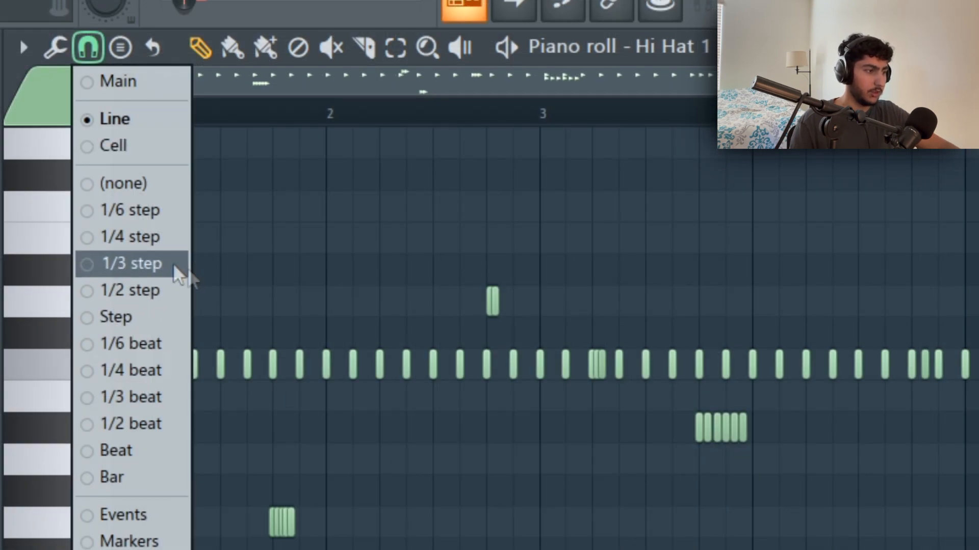
click(113, 275)
click(232, 47)
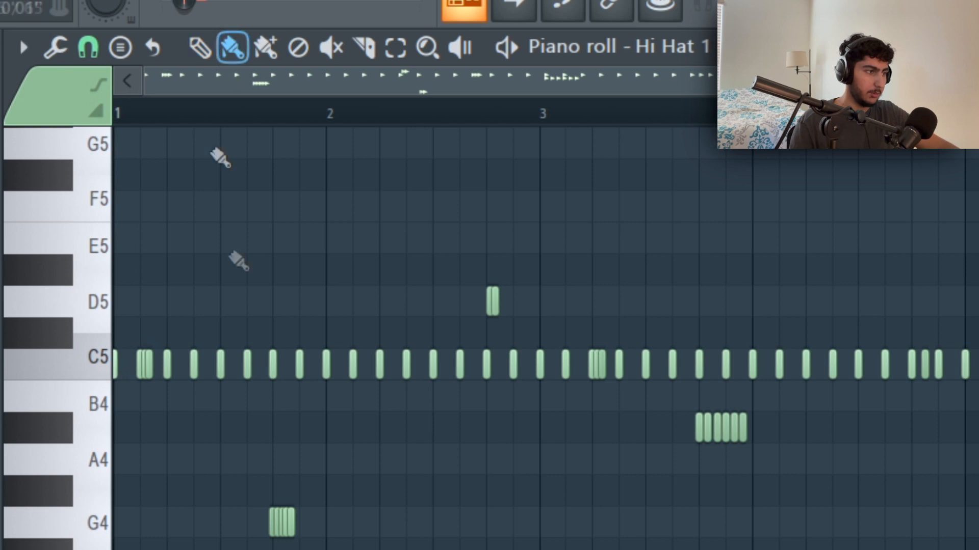
scroll(780, 264, up, 3)
drag(426, 270, 581, 270)
scroll(605, 280, down, 5)
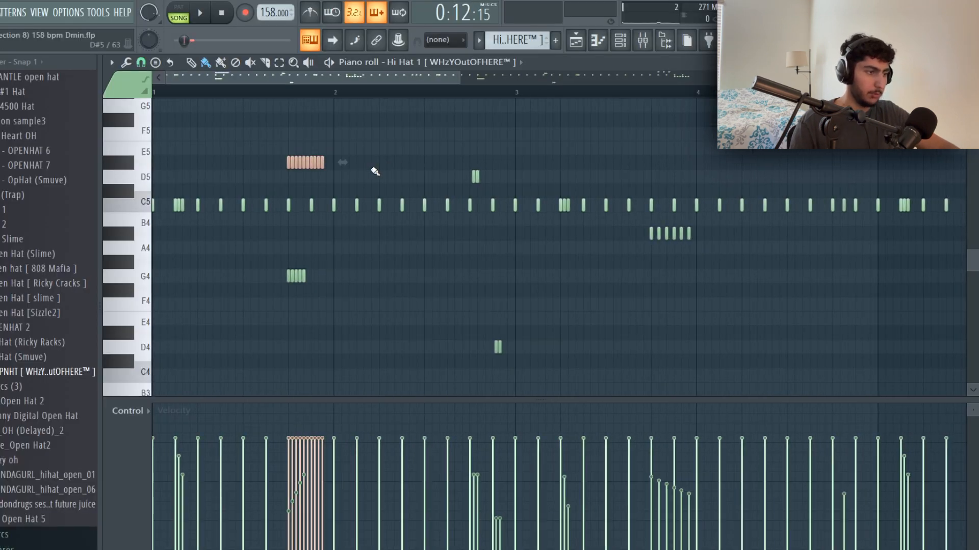
- Delete the painted D#5 hi-hat roll from bar 1 and play the part
drag(212, 235, 300, 280)
key(Delete)
scroll(520, 240, up, 2)
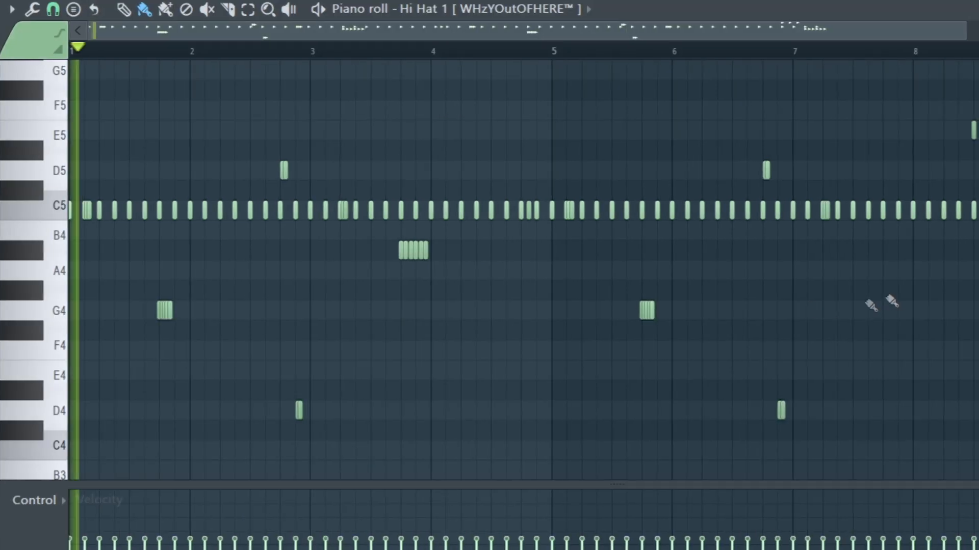
key(space)
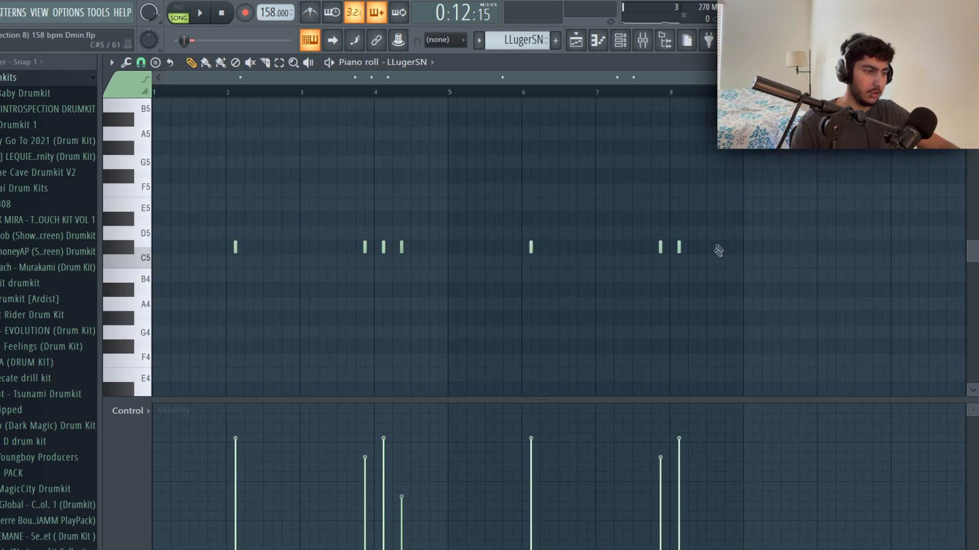
- Highlight the LLugerSN snare notes across the eight bars
drag(749, 200, 219, 330)
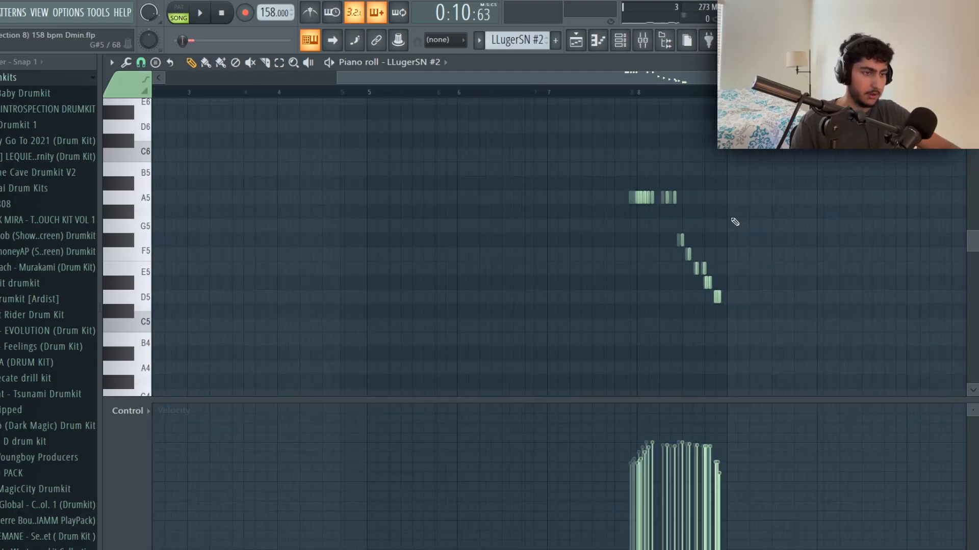
- Highlight the descending snare roll in bar 8 of the LLugerSN #2 part, clear the selection, and play the part
scroll(745, 223, down, 2)
drag(683, 93, 809, 248)
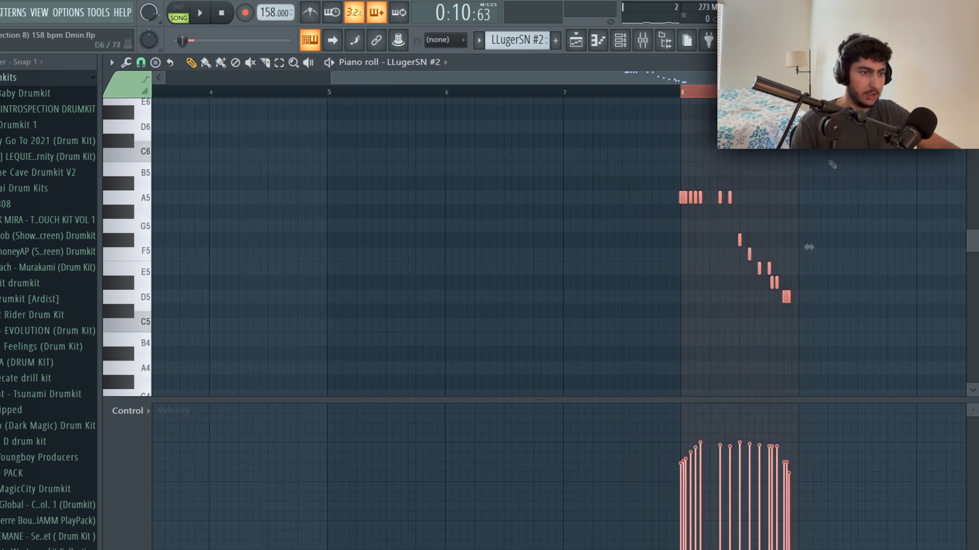
key(ctrl+d)
scroll(841, 246, down, 2)
scroll(843, 242, up, 2)
scroll(841, 239, up, 1)
drag(802, 290, 537, 121)
scroll(723, 144, down, 2)
scroll(780, 178, up, 1)
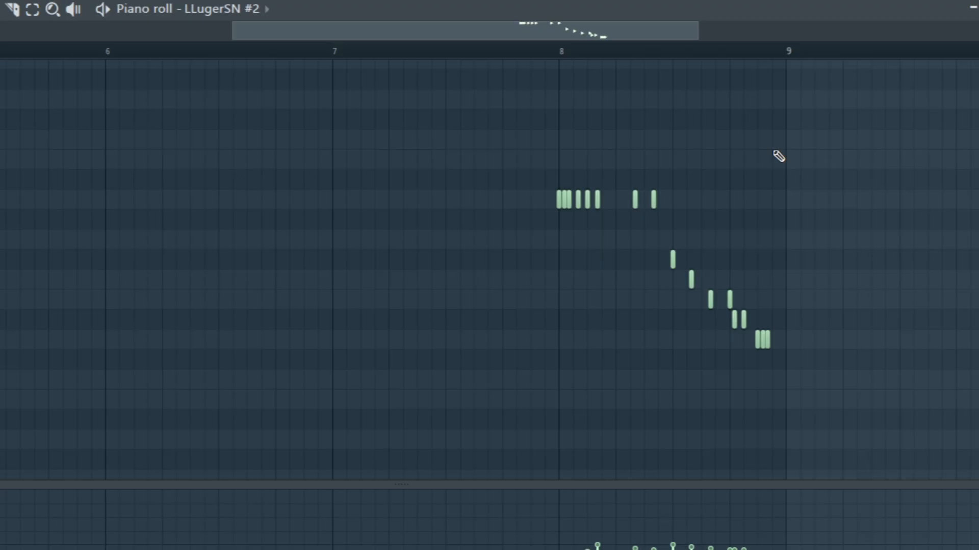
key(space)
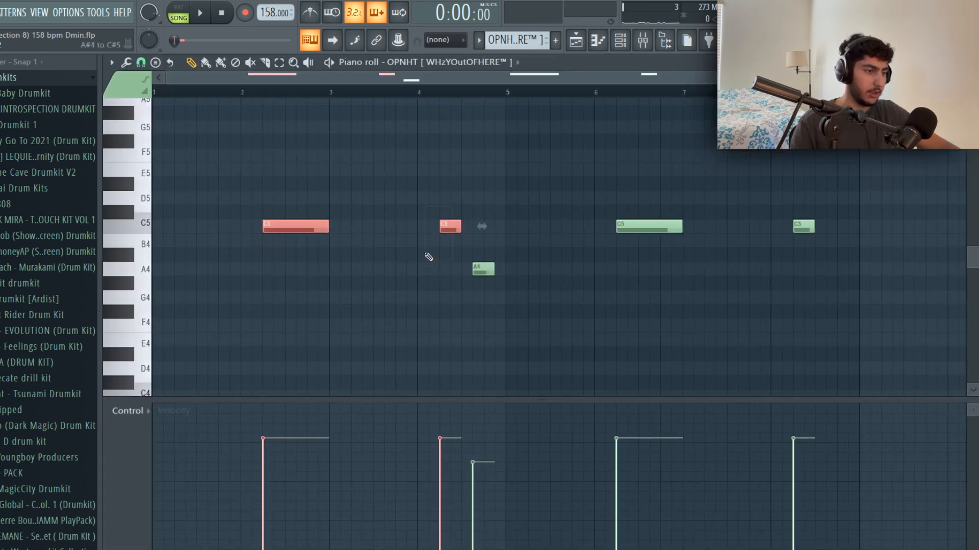
- Clear the selection of C5 notes in the OPNHT part and play the open hat pattern
ctrl+click(571, 317)
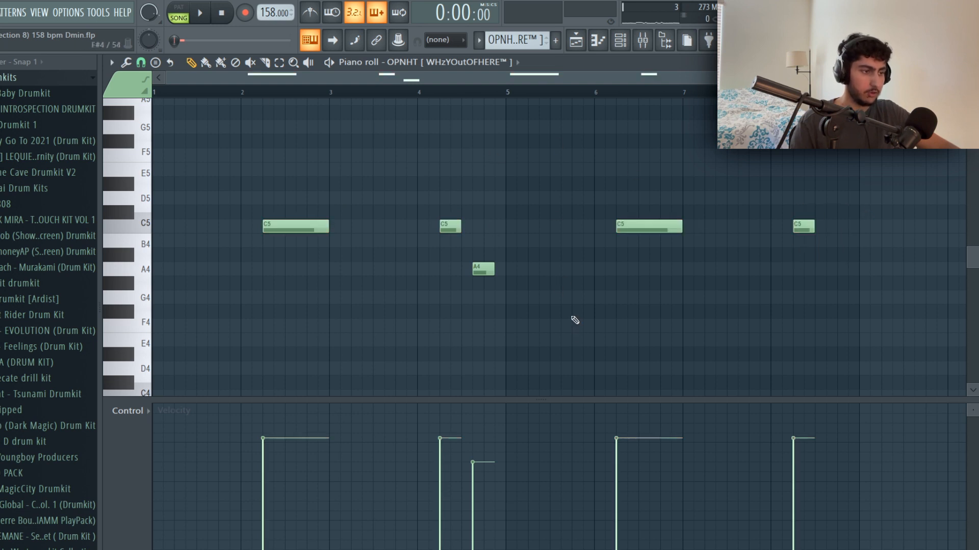
key(space)
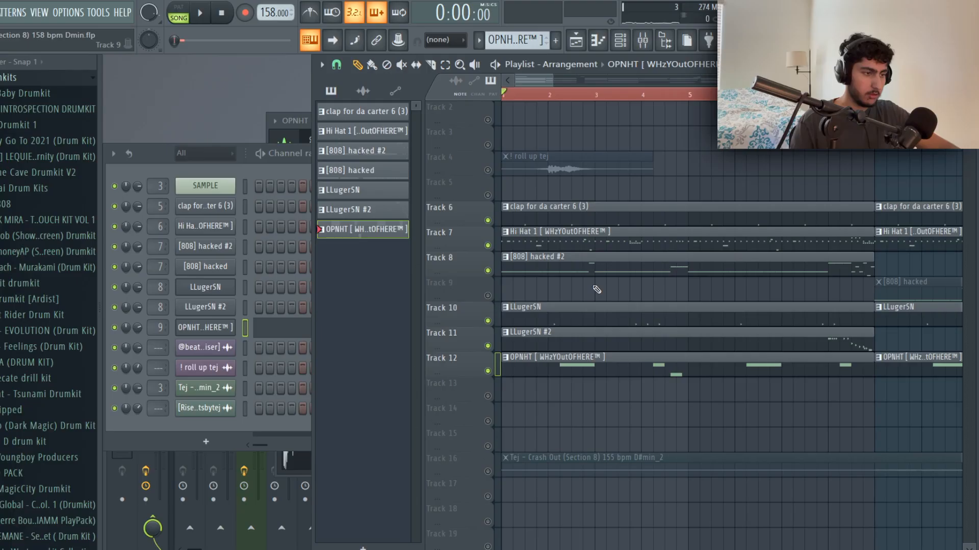
- Open the [808] hacked #2 notes, highlight the F5 notes in bars 1 to 7, and clear the selection
double_click(510, 265)
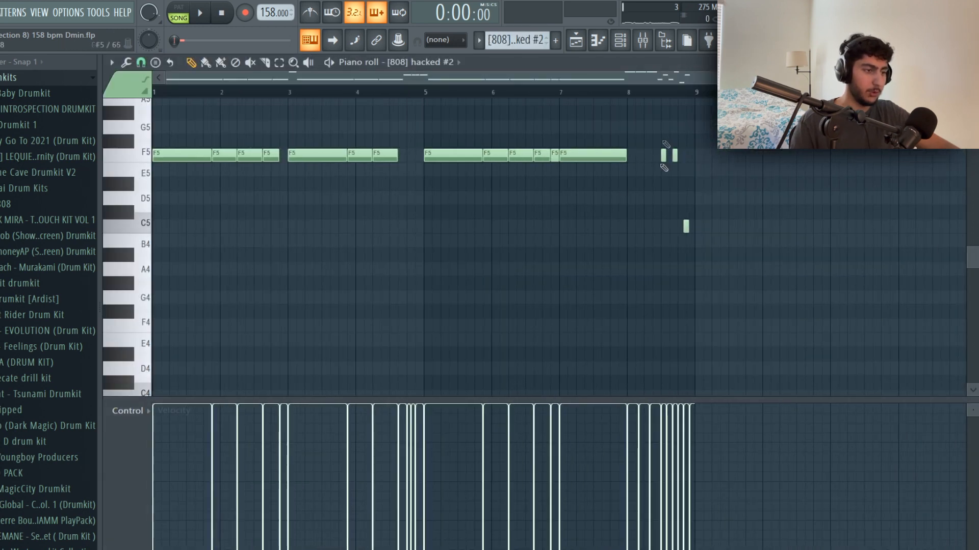
scroll(630, 172, up, 1)
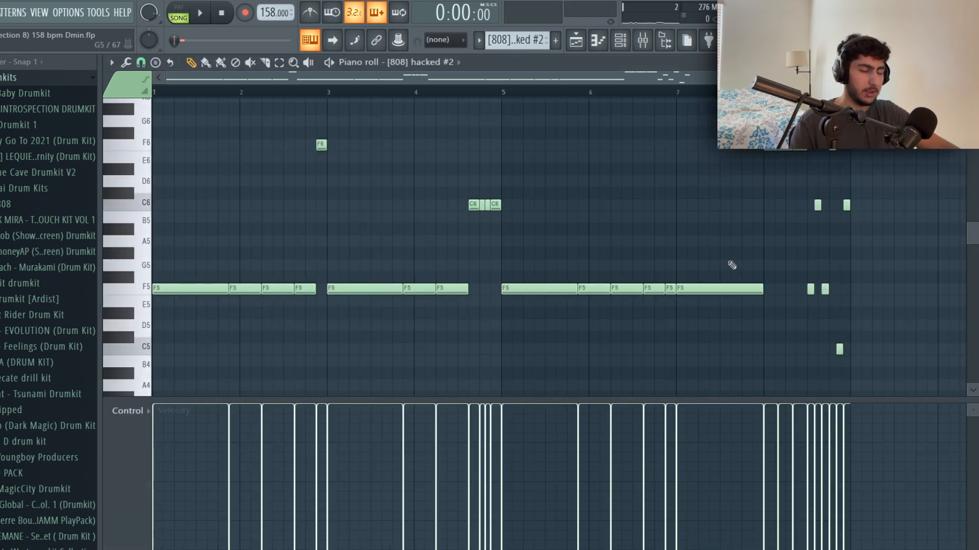
drag(743, 259, 153, 343)
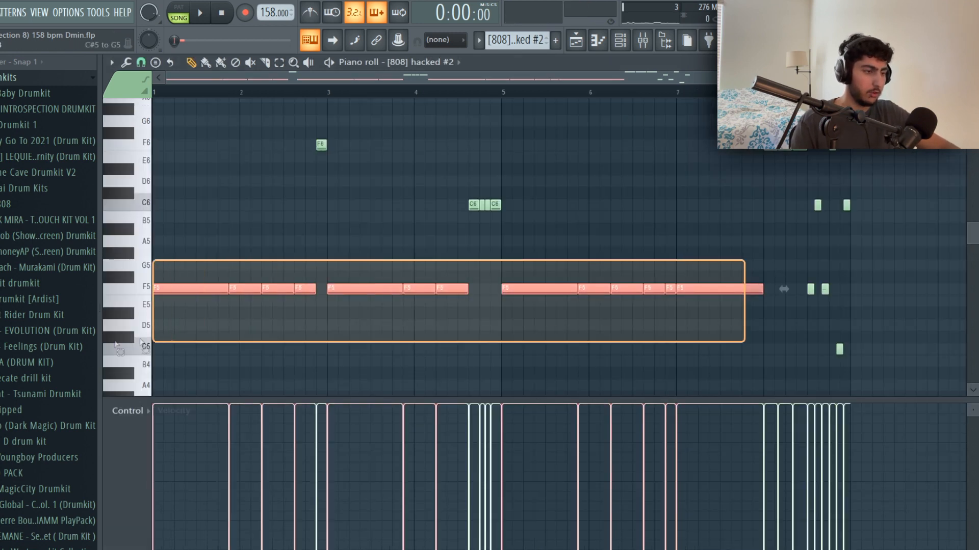
click(358, 253)
- Highlight the short C6 notes at the end of bar 4 in the [808] hacked #2 part
drag(535, 189, 430, 222)
drag(605, 203, 424, 246)
ctrl+click(885, 198)
drag(549, 193, 442, 223)
- Highlight the octave-jumping 808 notes in bar 8, clear the selection, and play the part
mouse_move(888, 376)
mouse_down()
mouse_move(778, 117)
mouse_move(763, 115)
mouse_up()
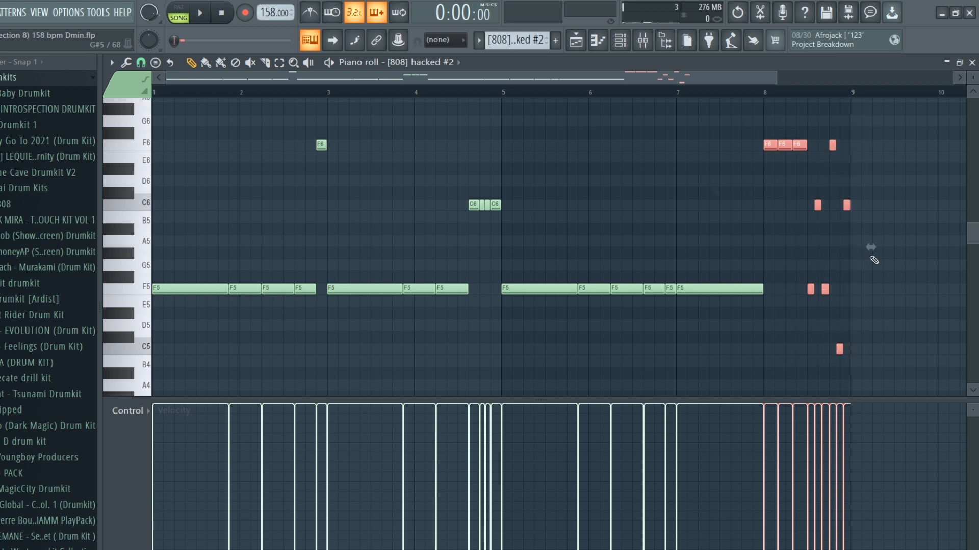
ctrl+click(510, 176)
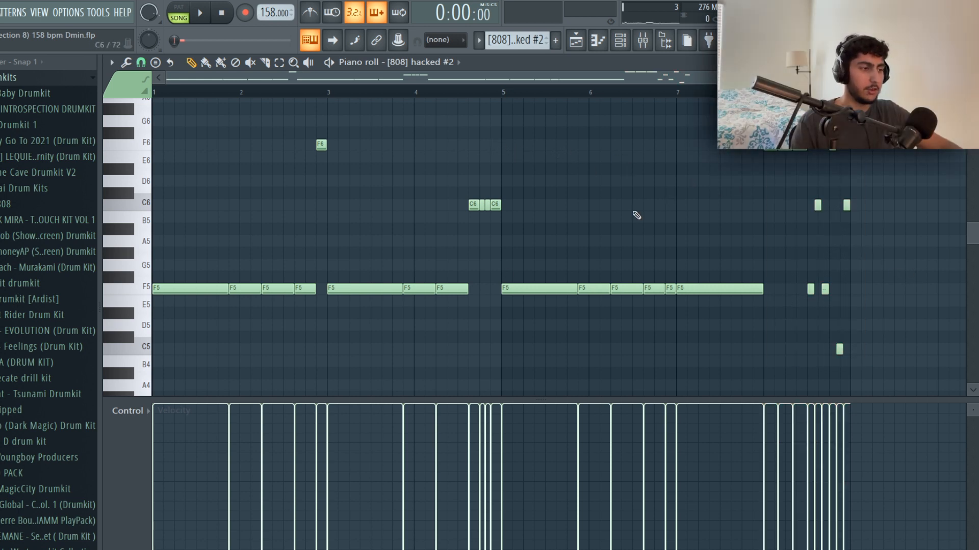
key(space)
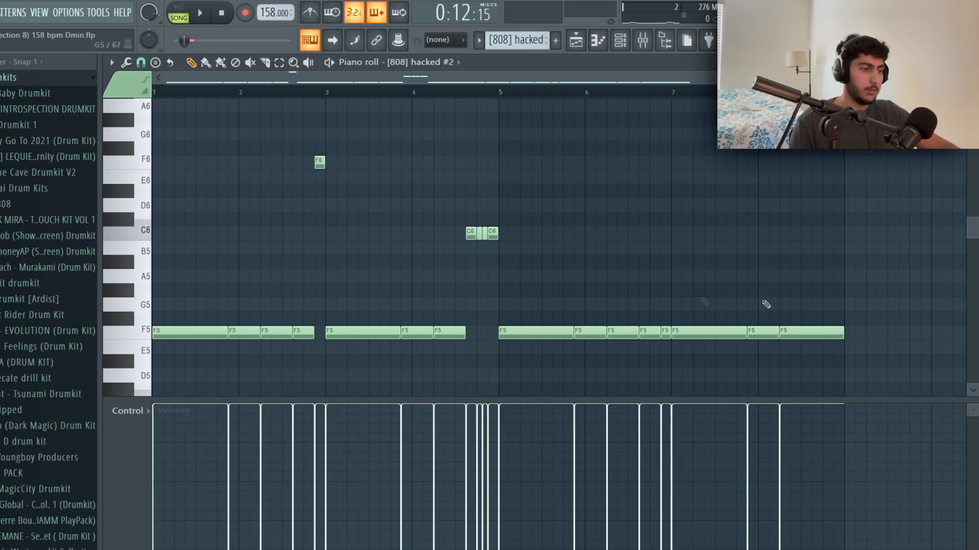
- Highlight the [808] hacked pattern's notes, especially the F5 notes in bars 7 and 8, clear the selection, and play the pattern
drag(887, 339, 179, 144)
ctrl+click(705, 233)
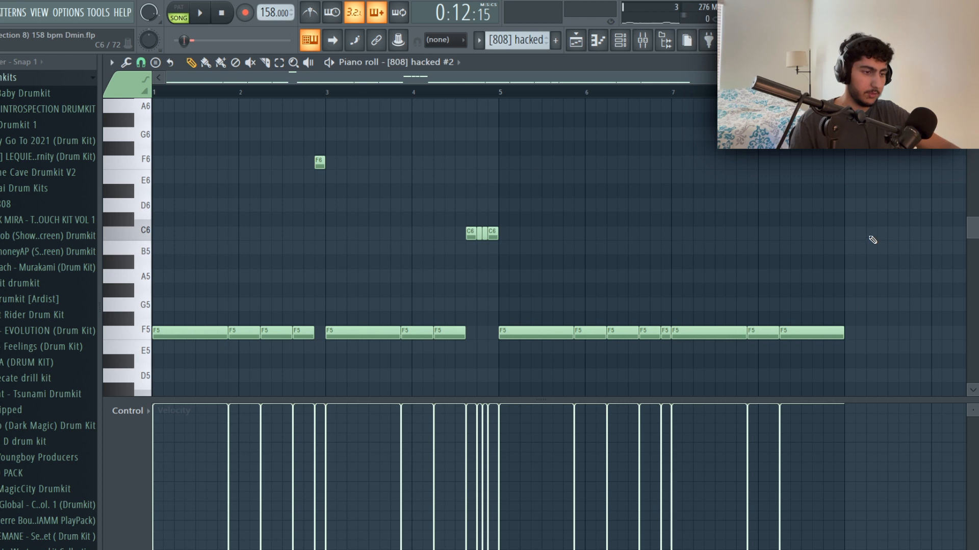
drag(852, 240, 670, 391)
ctrl+click(750, 261)
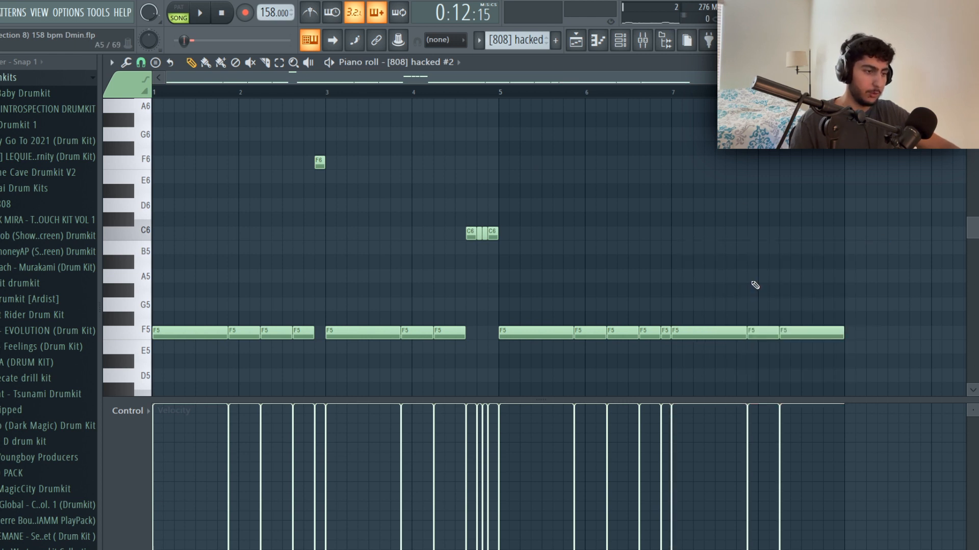
key(space)
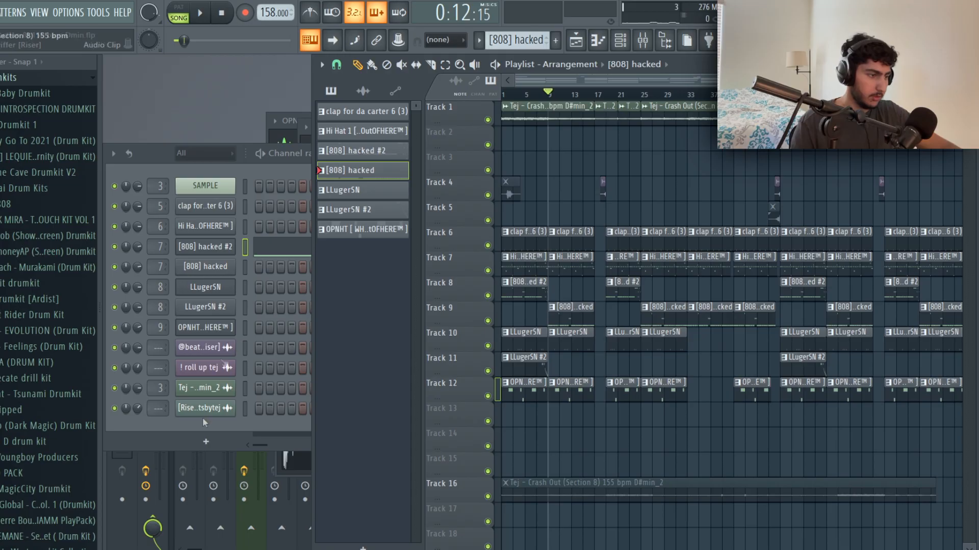
- Open the mixer and select the clap for da carter 6 (3) track to inspect its effect slots
key(F9)
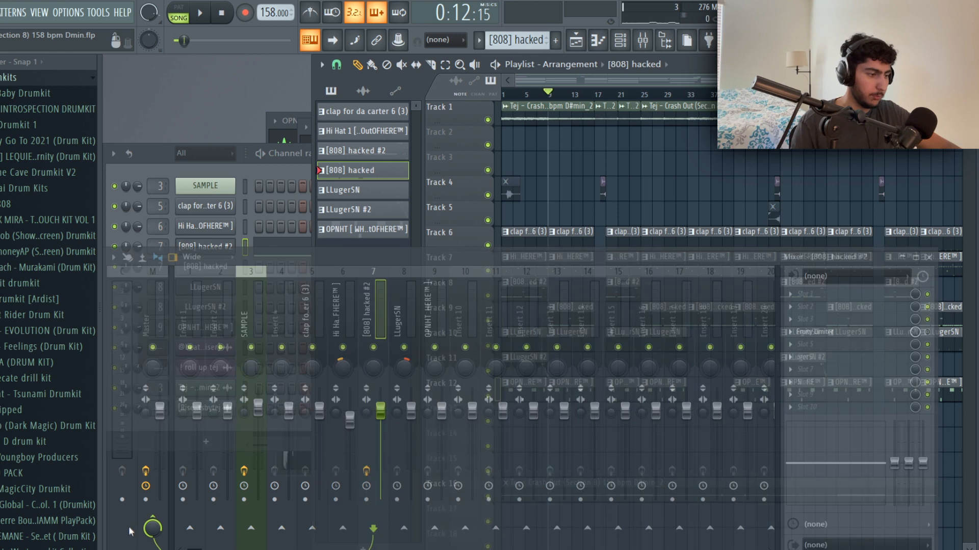
click(439, 321)
click(348, 319)
click(294, 317)
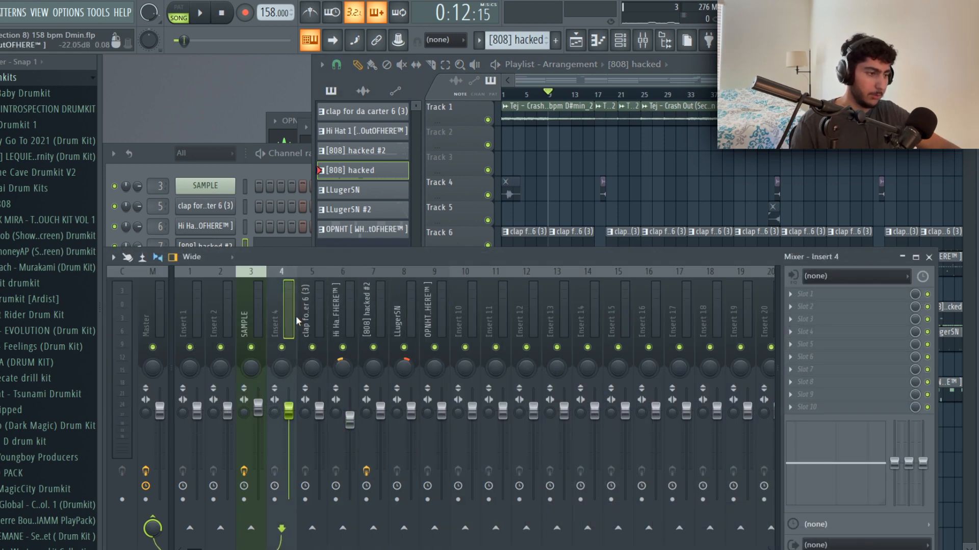
click(325, 306)
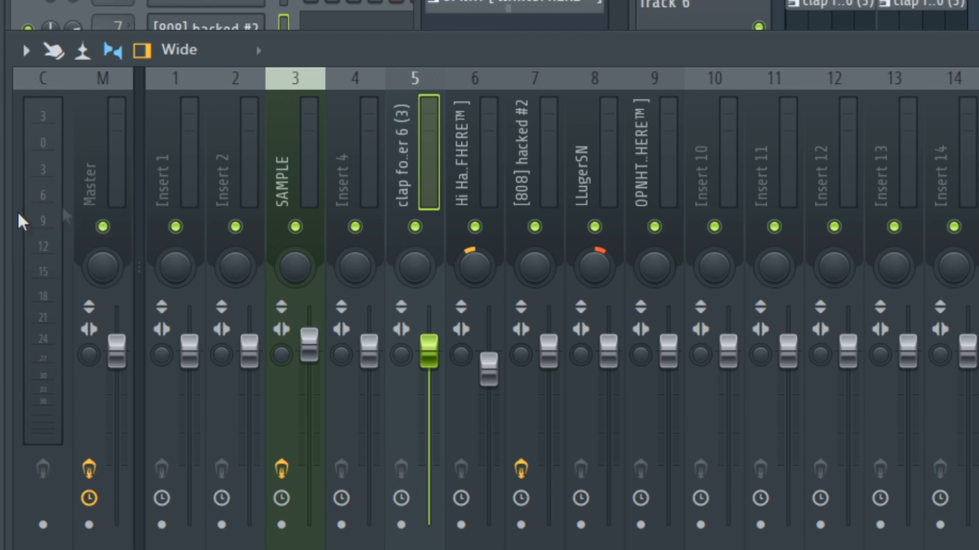
- Inspect the effects on the Hi Hat, [808] hacked #2, LLugerSN and OPNHT mixer tracks in turn
click(489, 176)
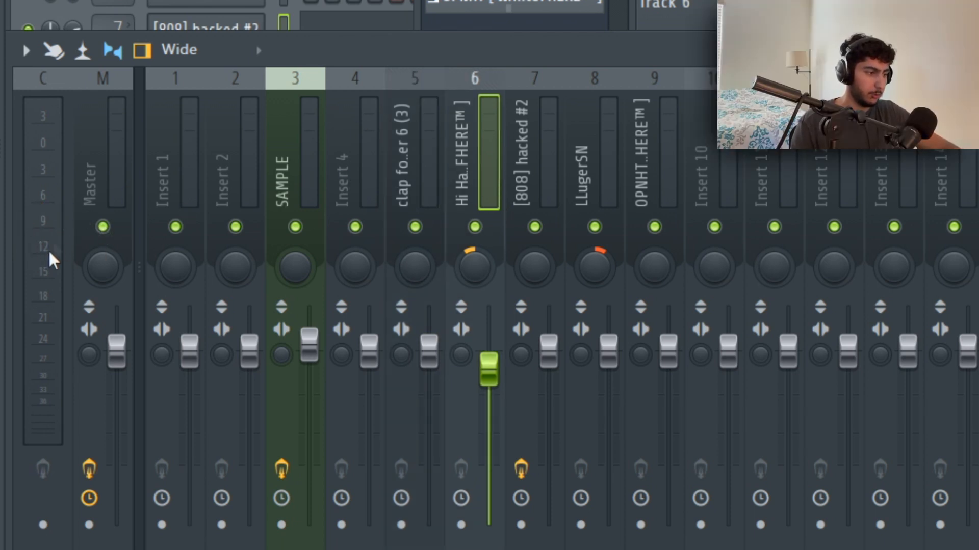
click(544, 181)
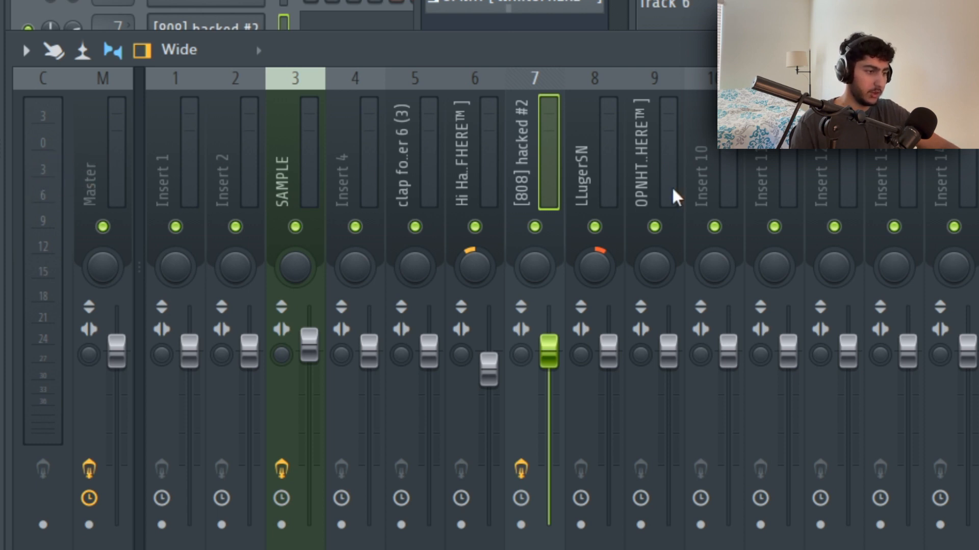
click(606, 183)
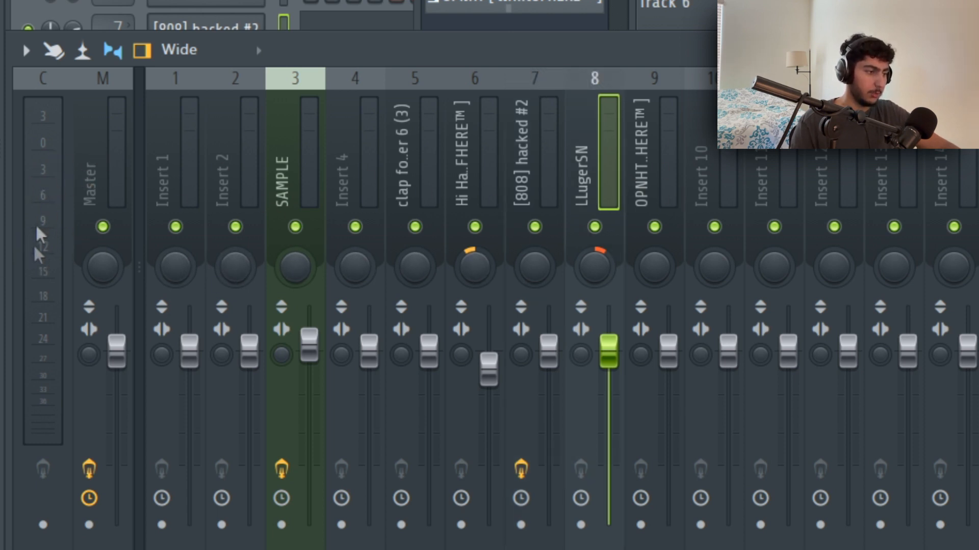
click(655, 185)
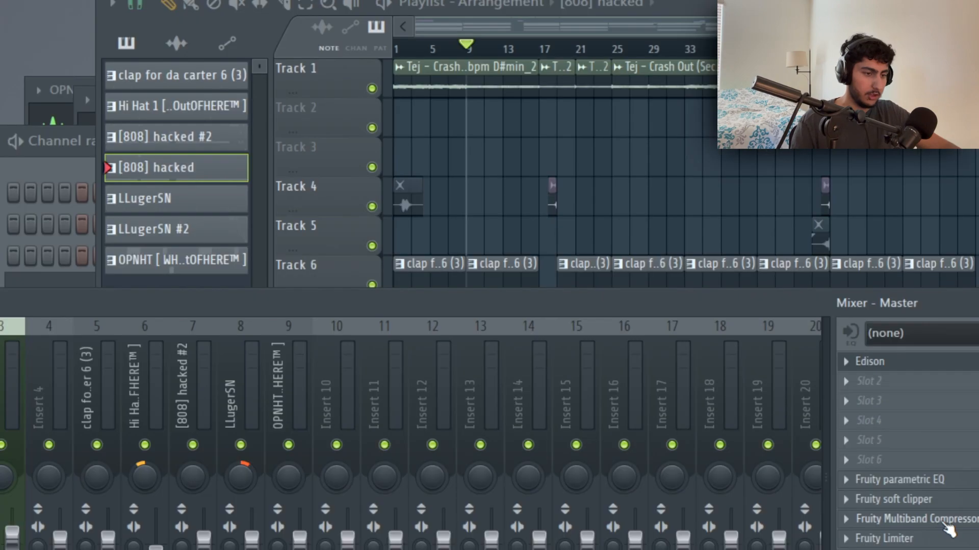
- Open the Fruity Multiband Compressor on the Master track and look up the Mastering 2.4dB preset in its preset list
click(948, 530)
drag(637, 169, 571, 198)
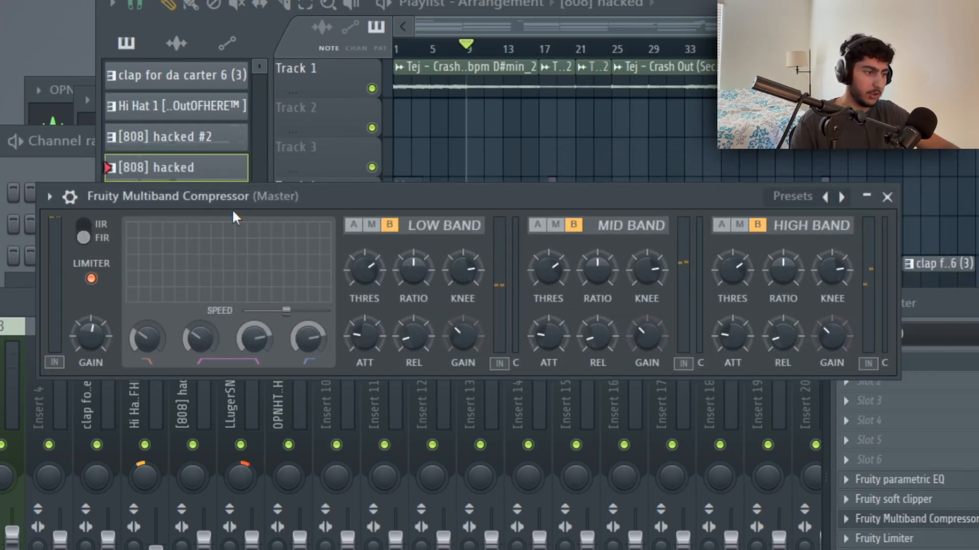
click(775, 200)
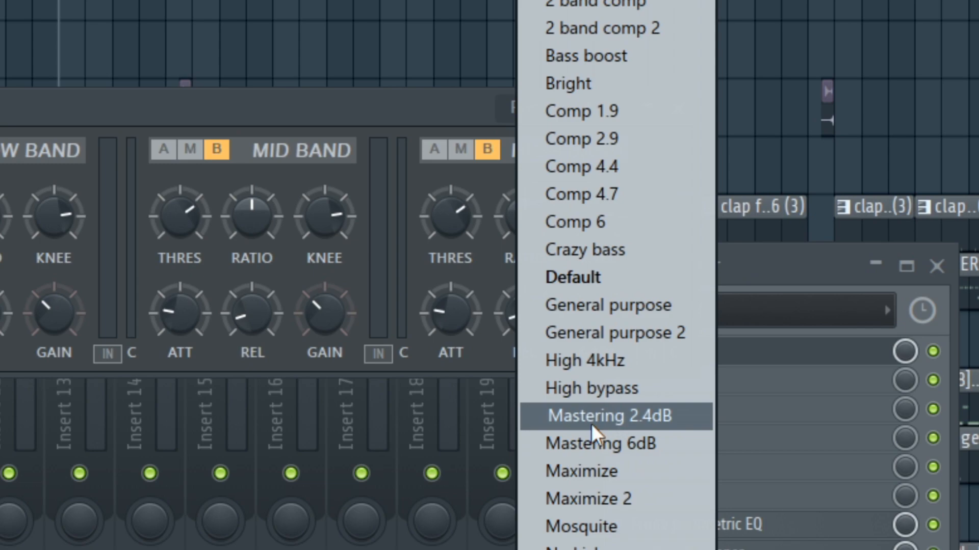
click(108, 334)
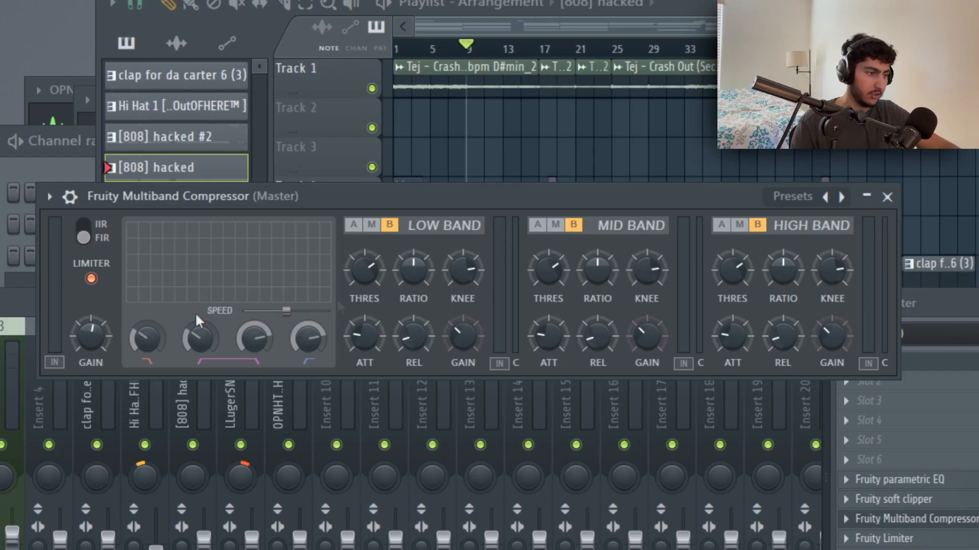